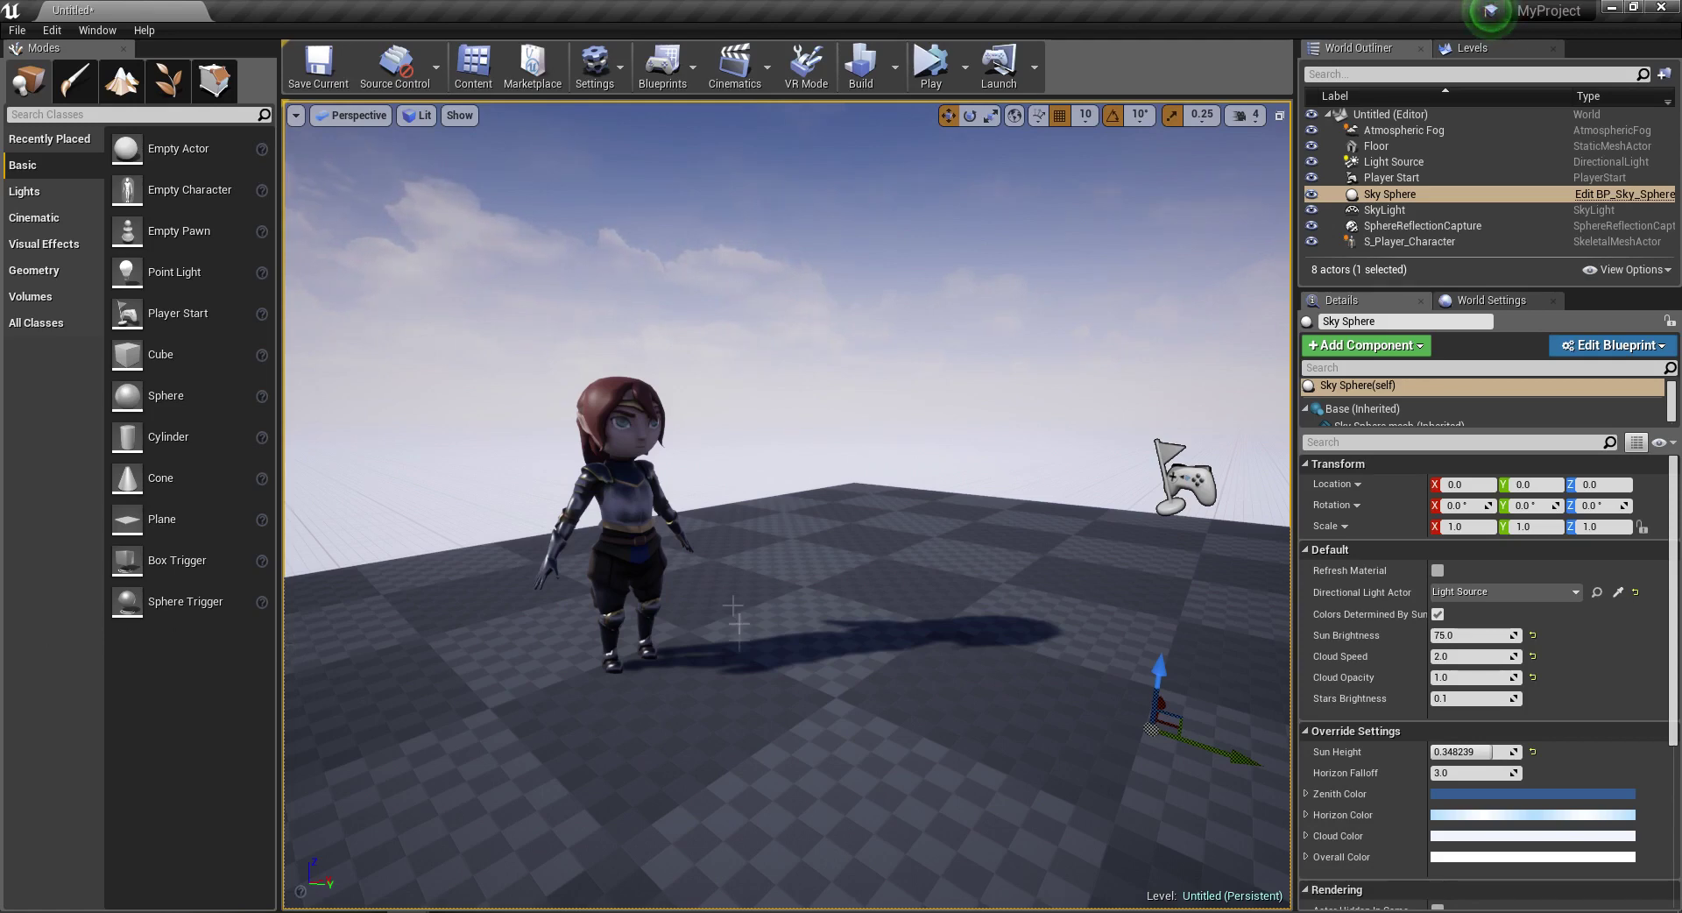
# - Select the knight character in the level and locate its skeletal mesh in the Content Browser
pyautogui.click(624, 391)
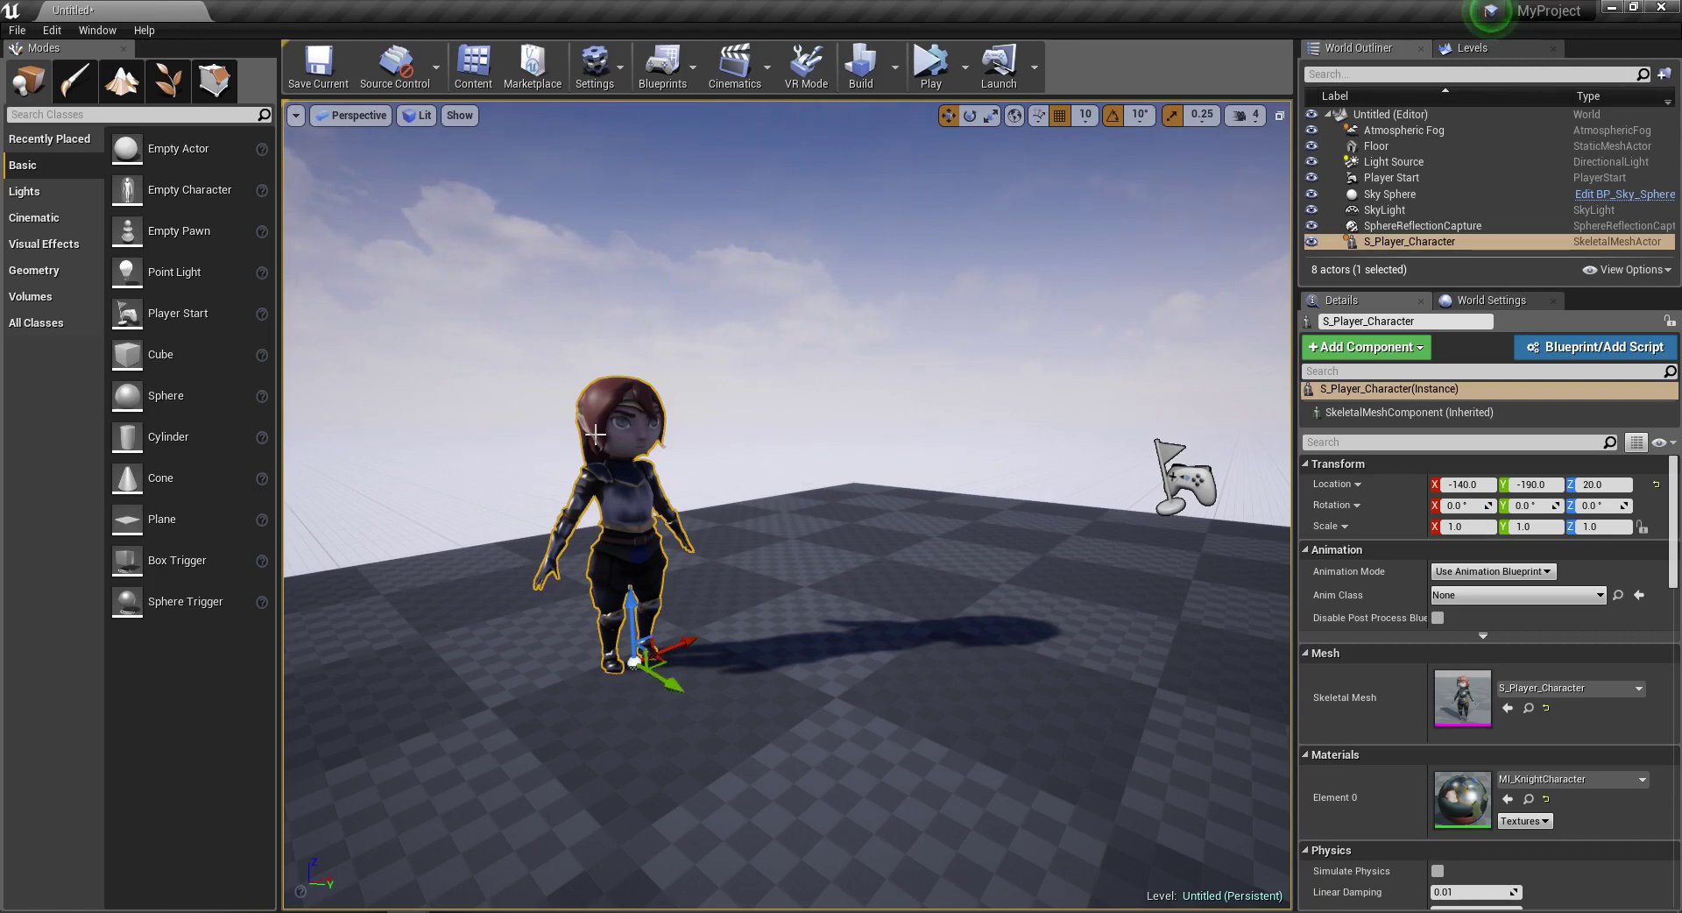
pyautogui.hotkey('ctrl', 'b')
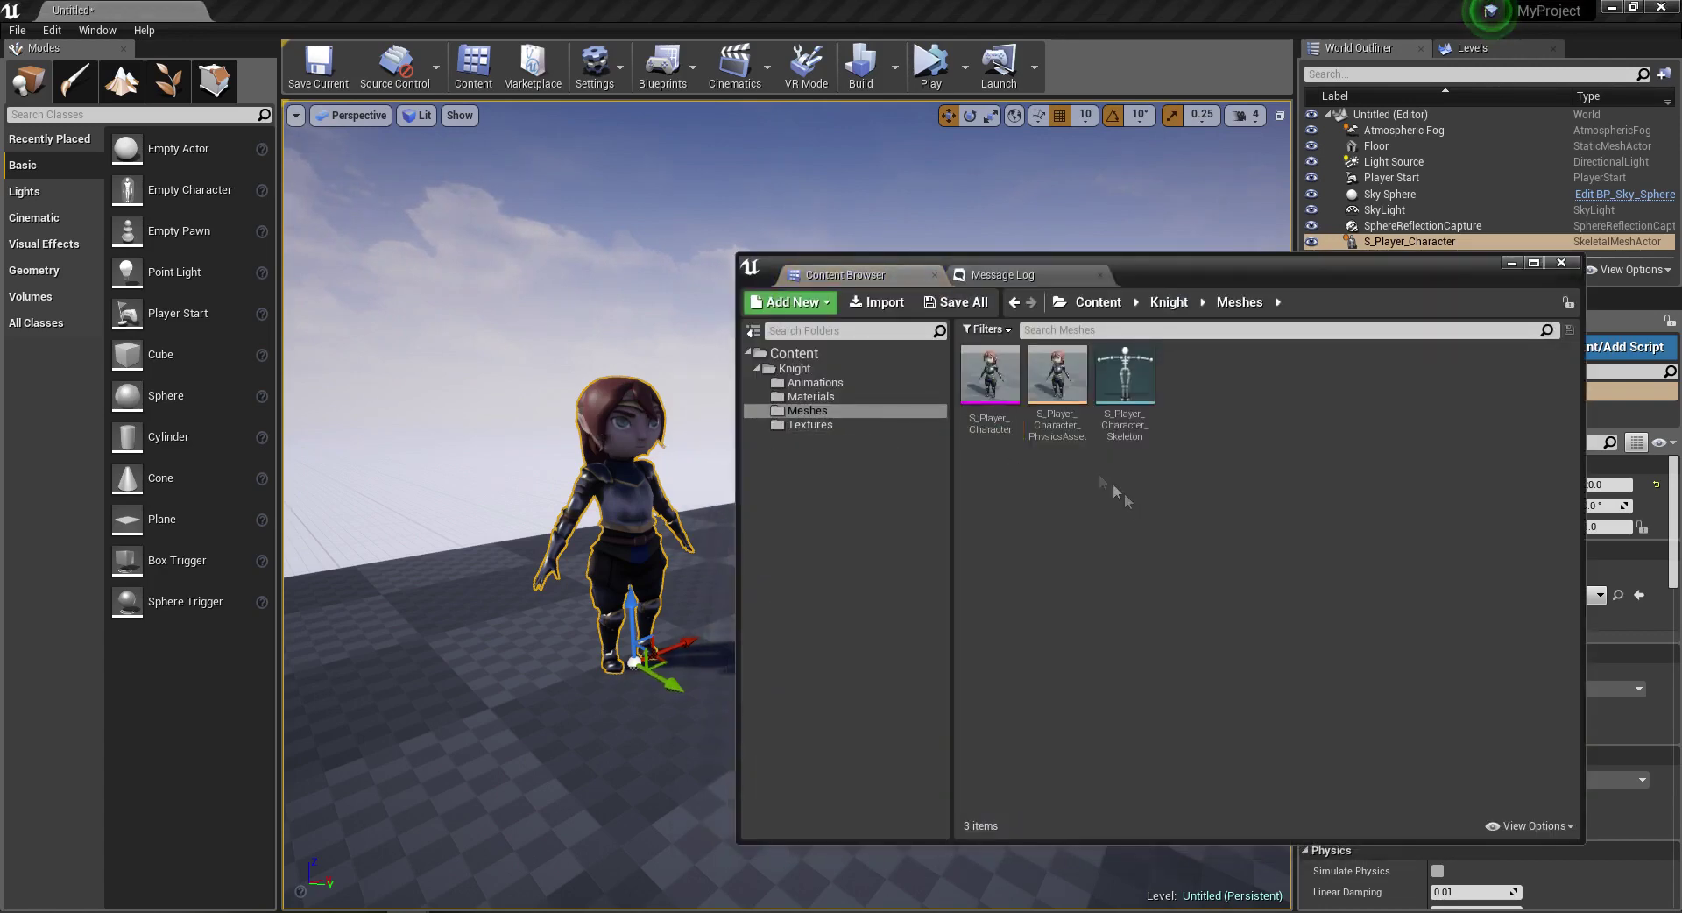
pyautogui.rightClick(989, 392)
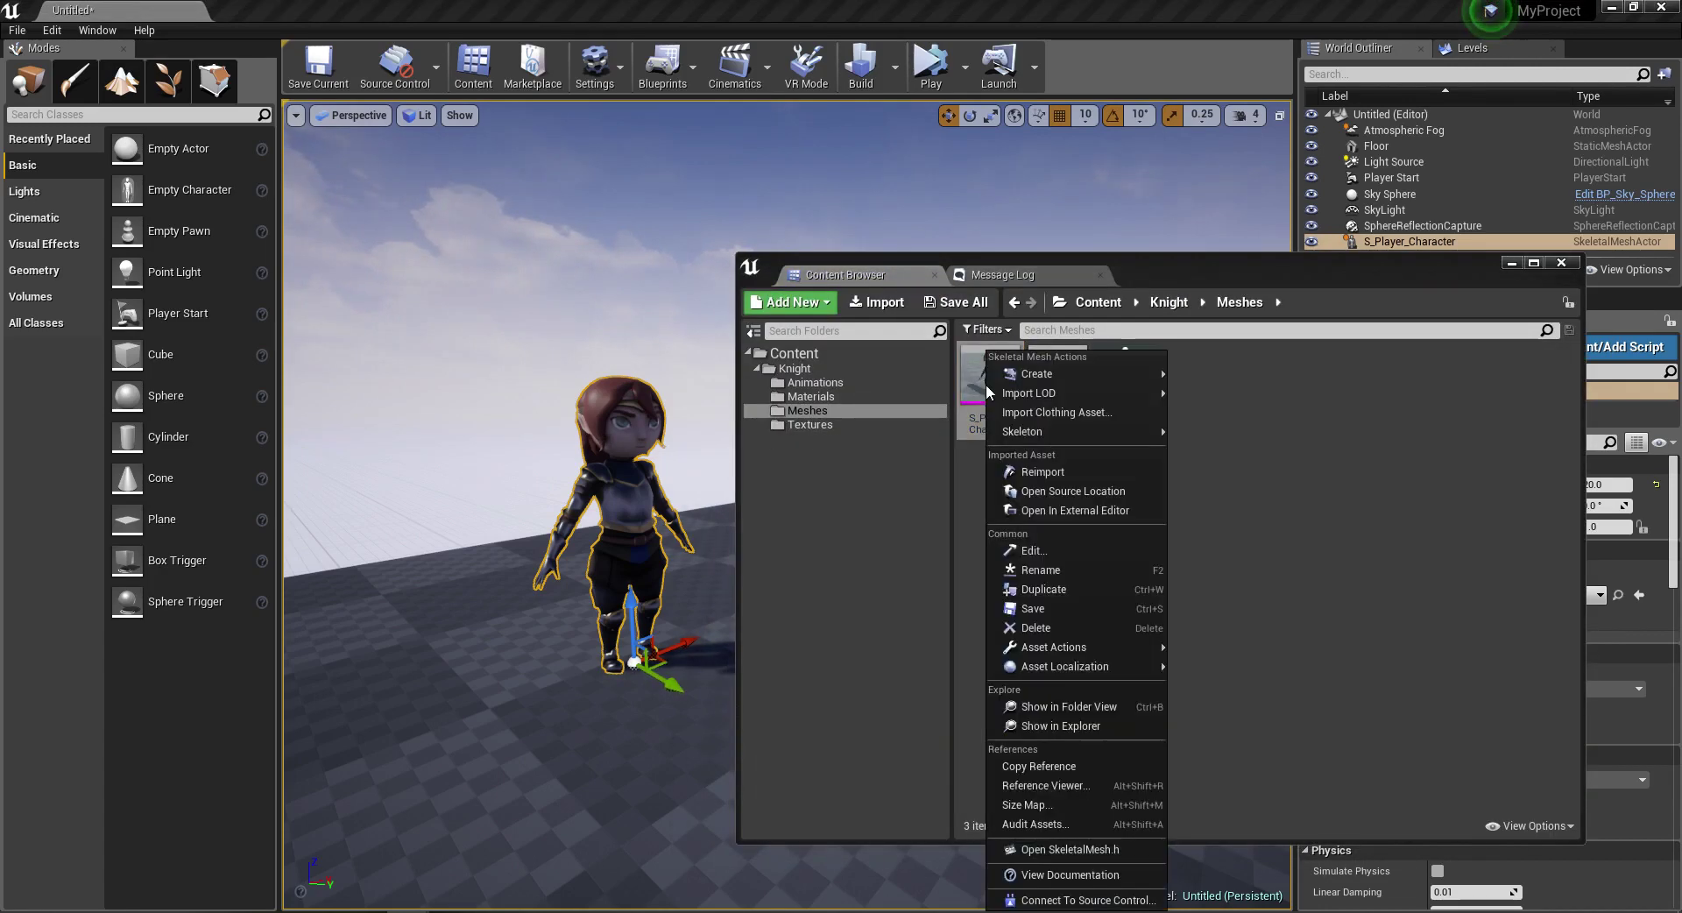
pyautogui.moveTo(1069, 374)
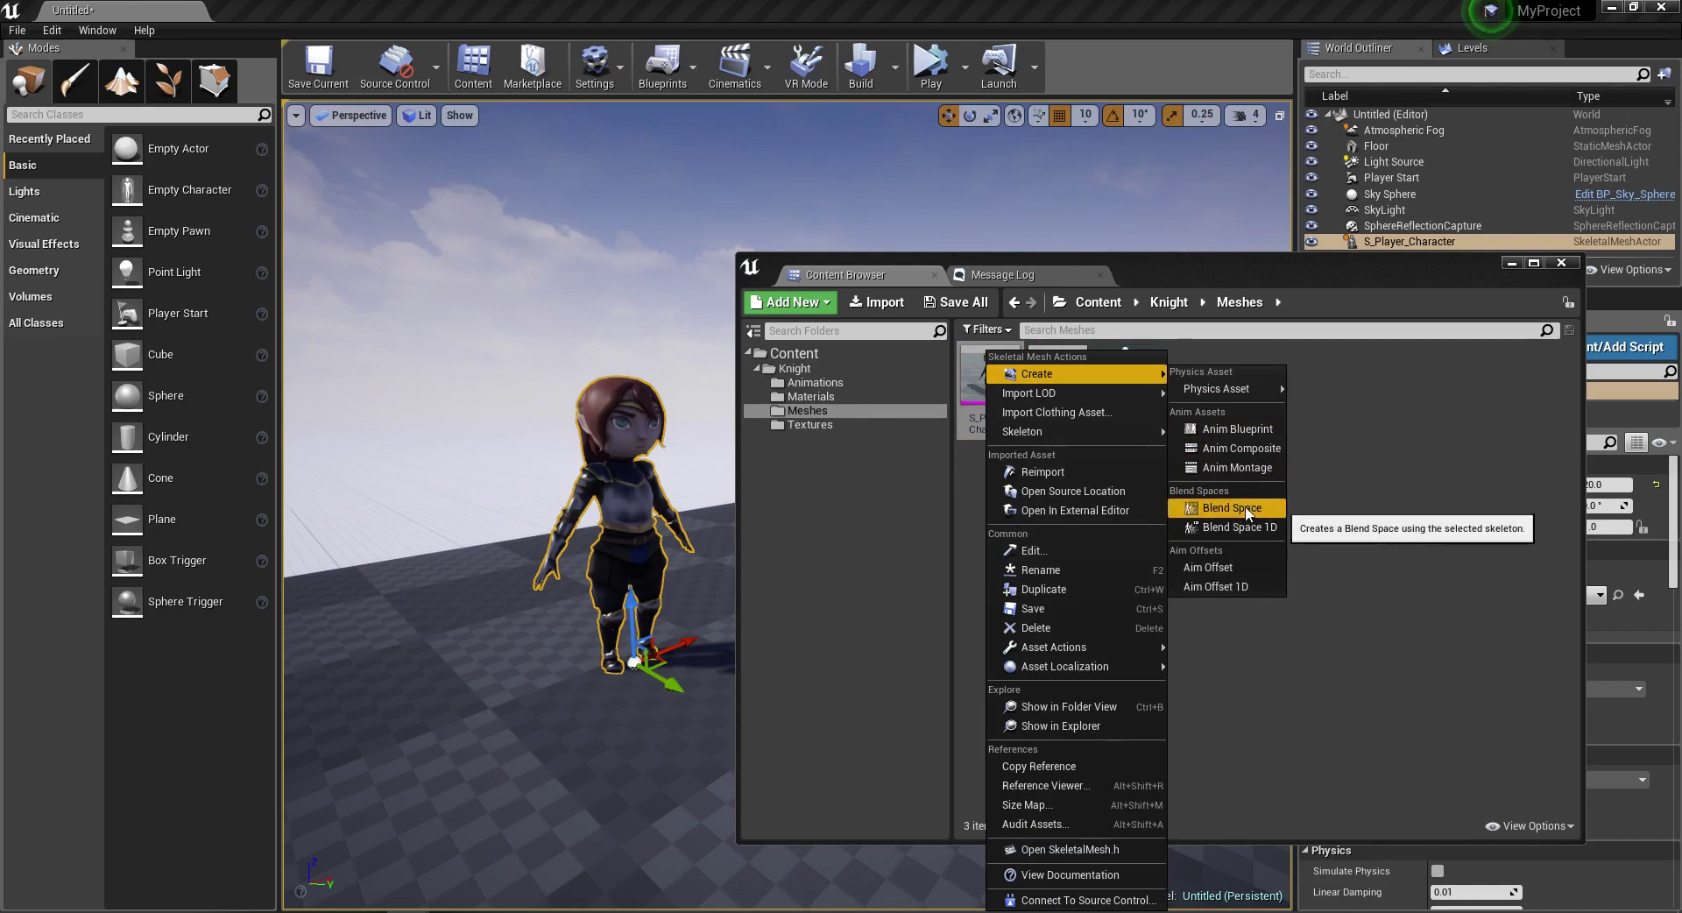
pyautogui.click(1305, 480)
pyautogui.rightClick(1237, 485)
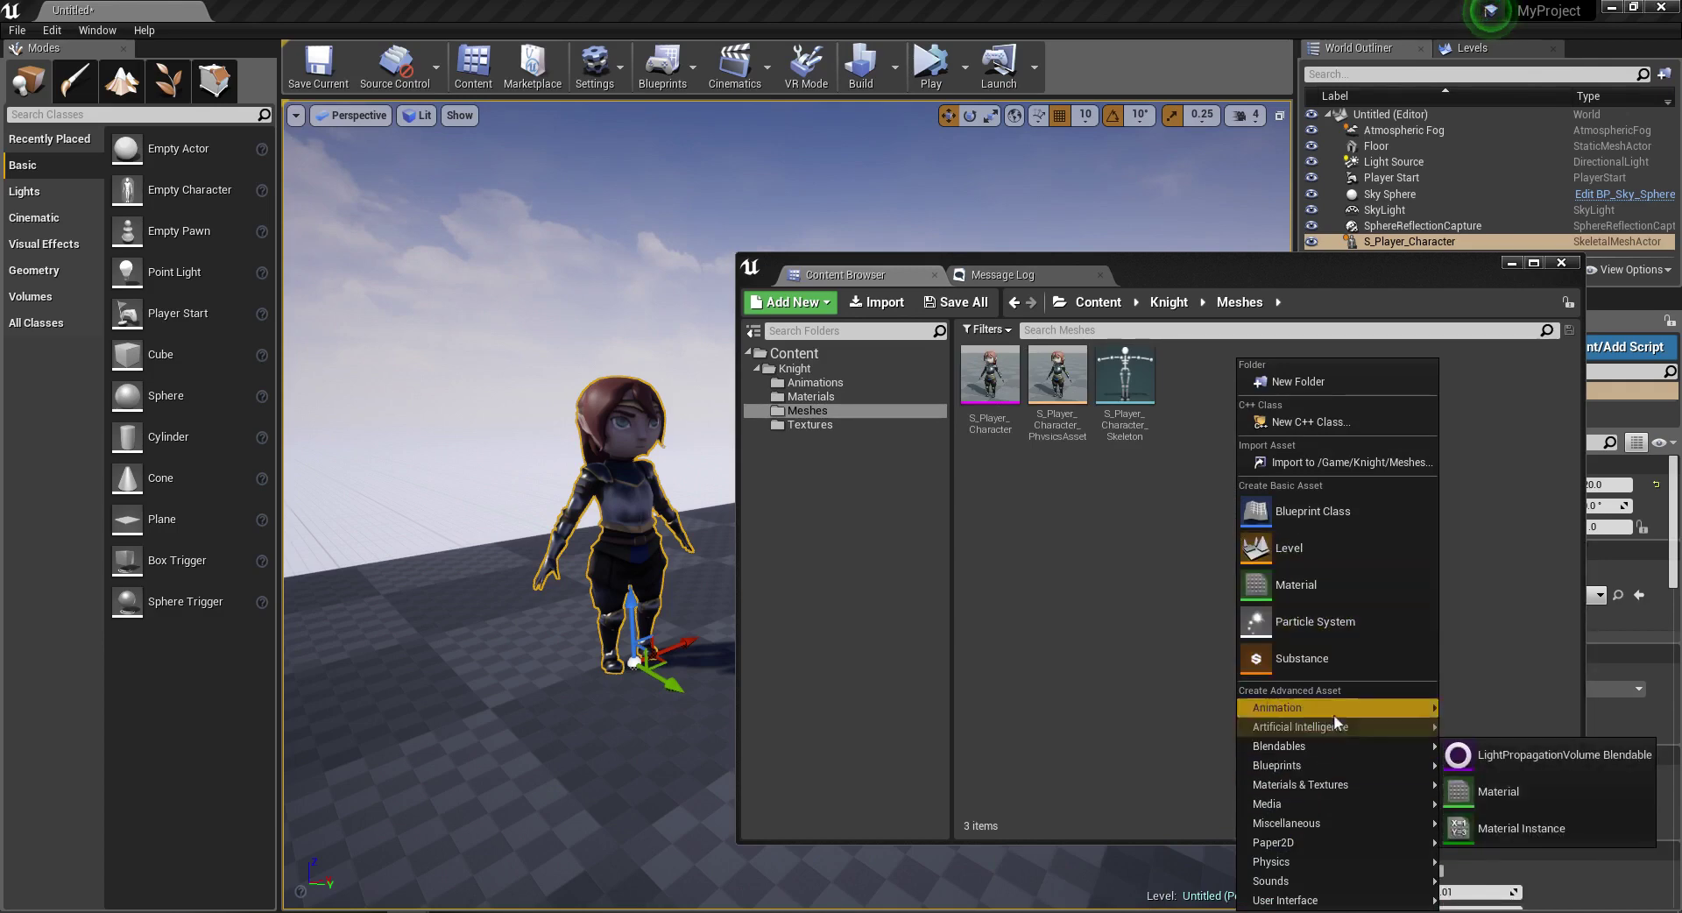
pyautogui.moveTo(1336, 707)
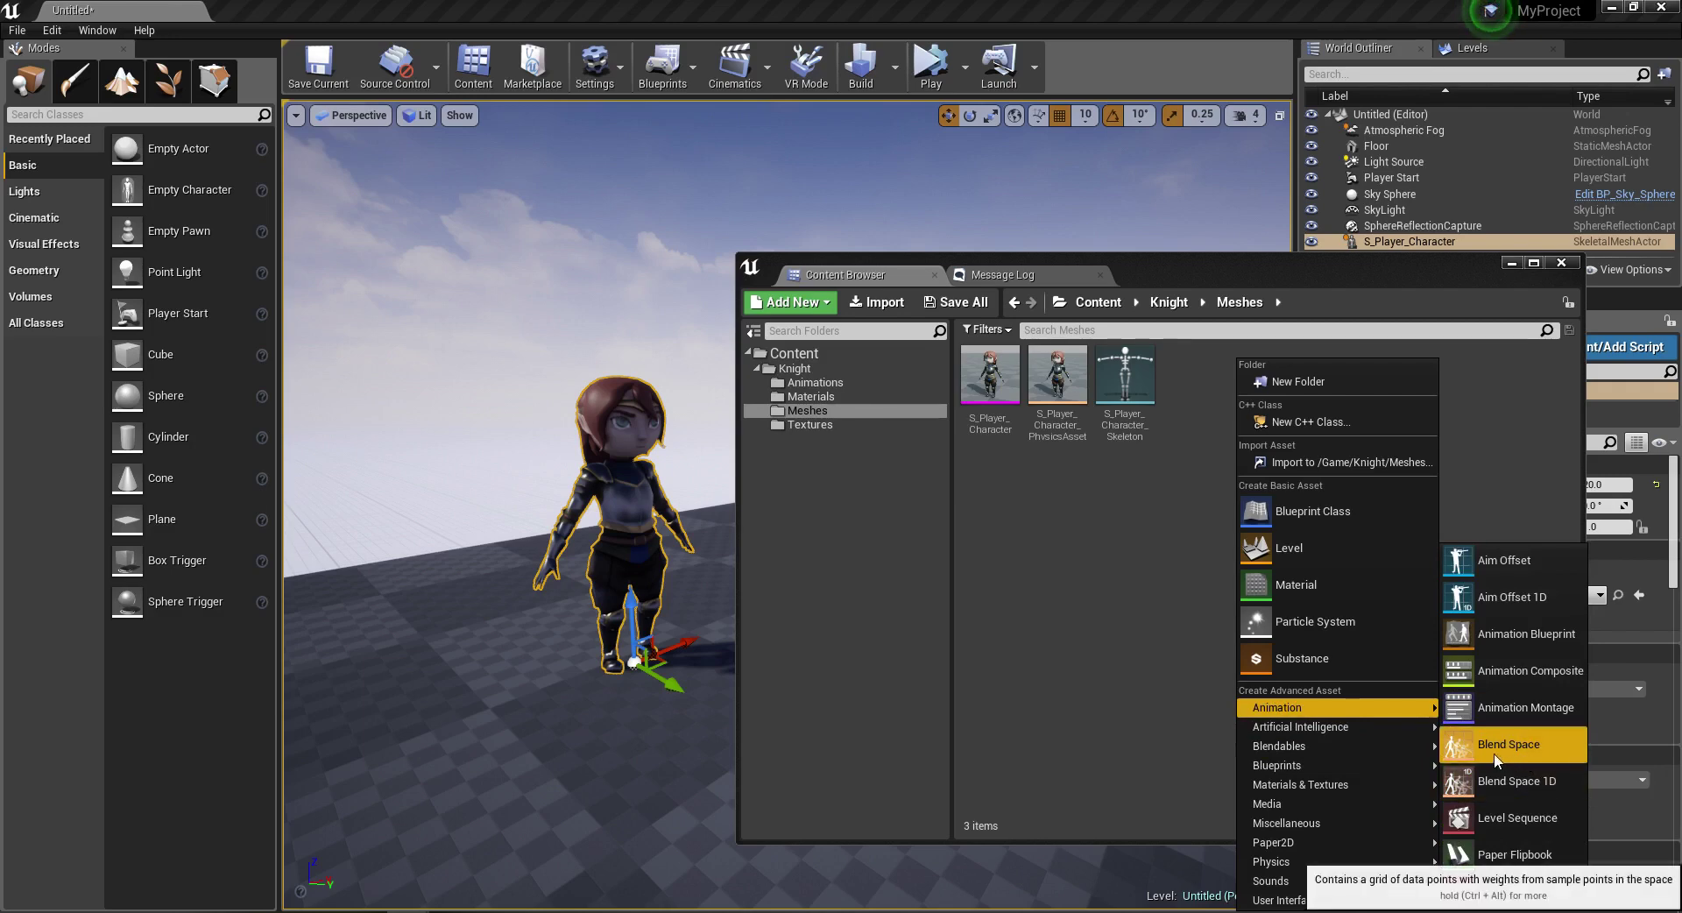
pyautogui.click(1523, 770)
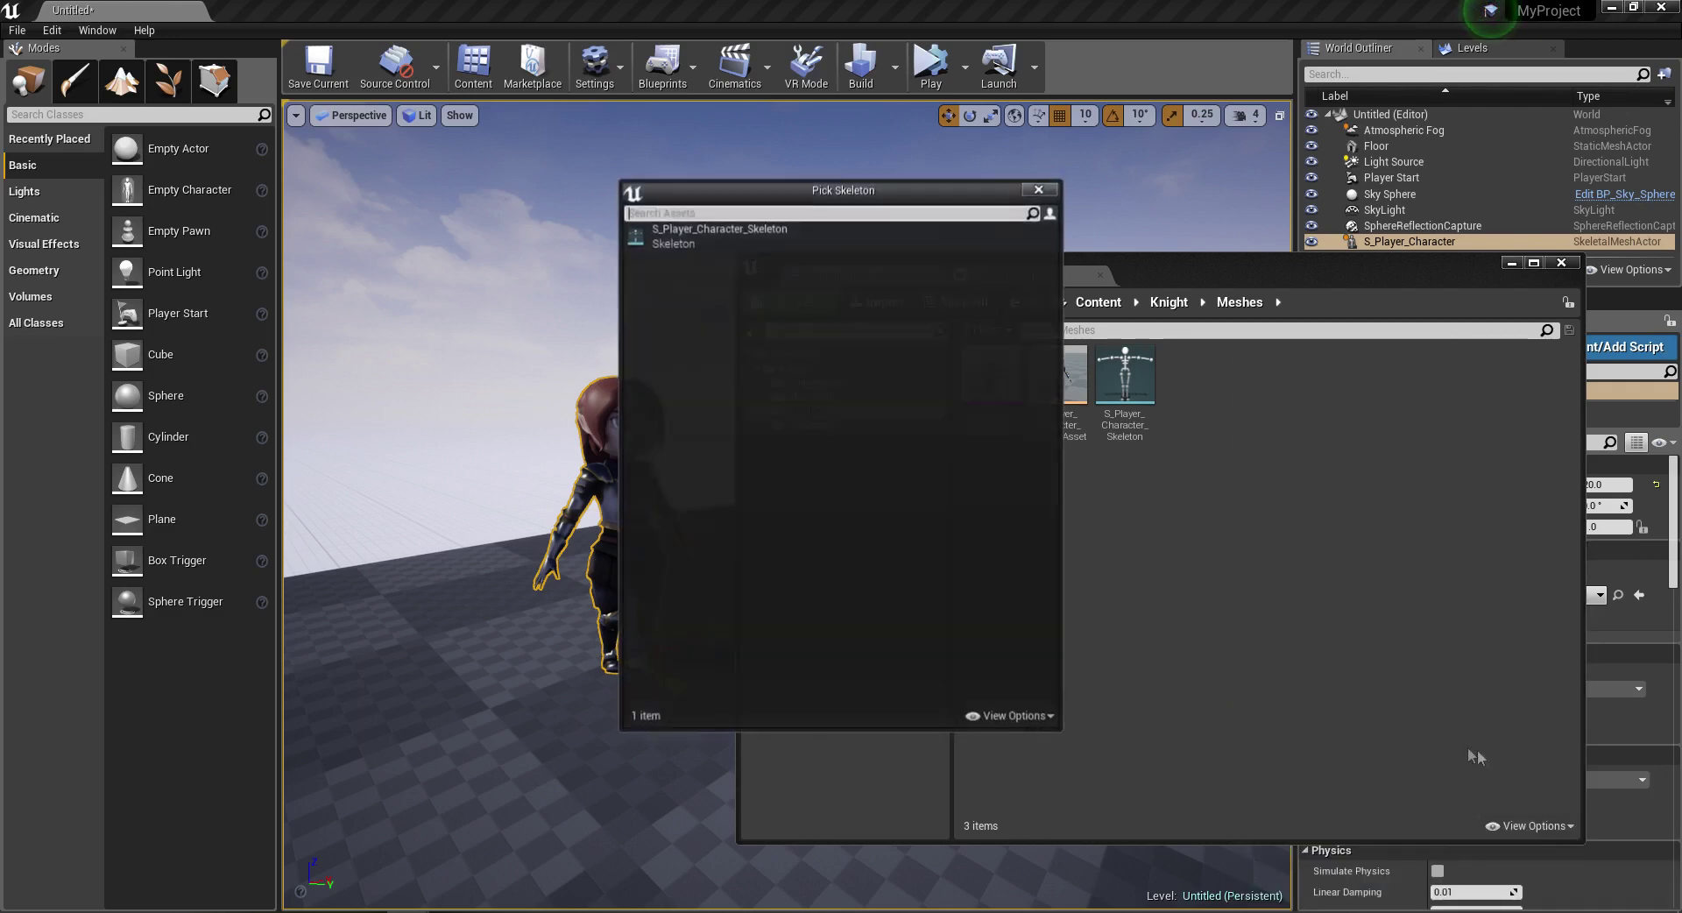
pyautogui.click(1039, 189)
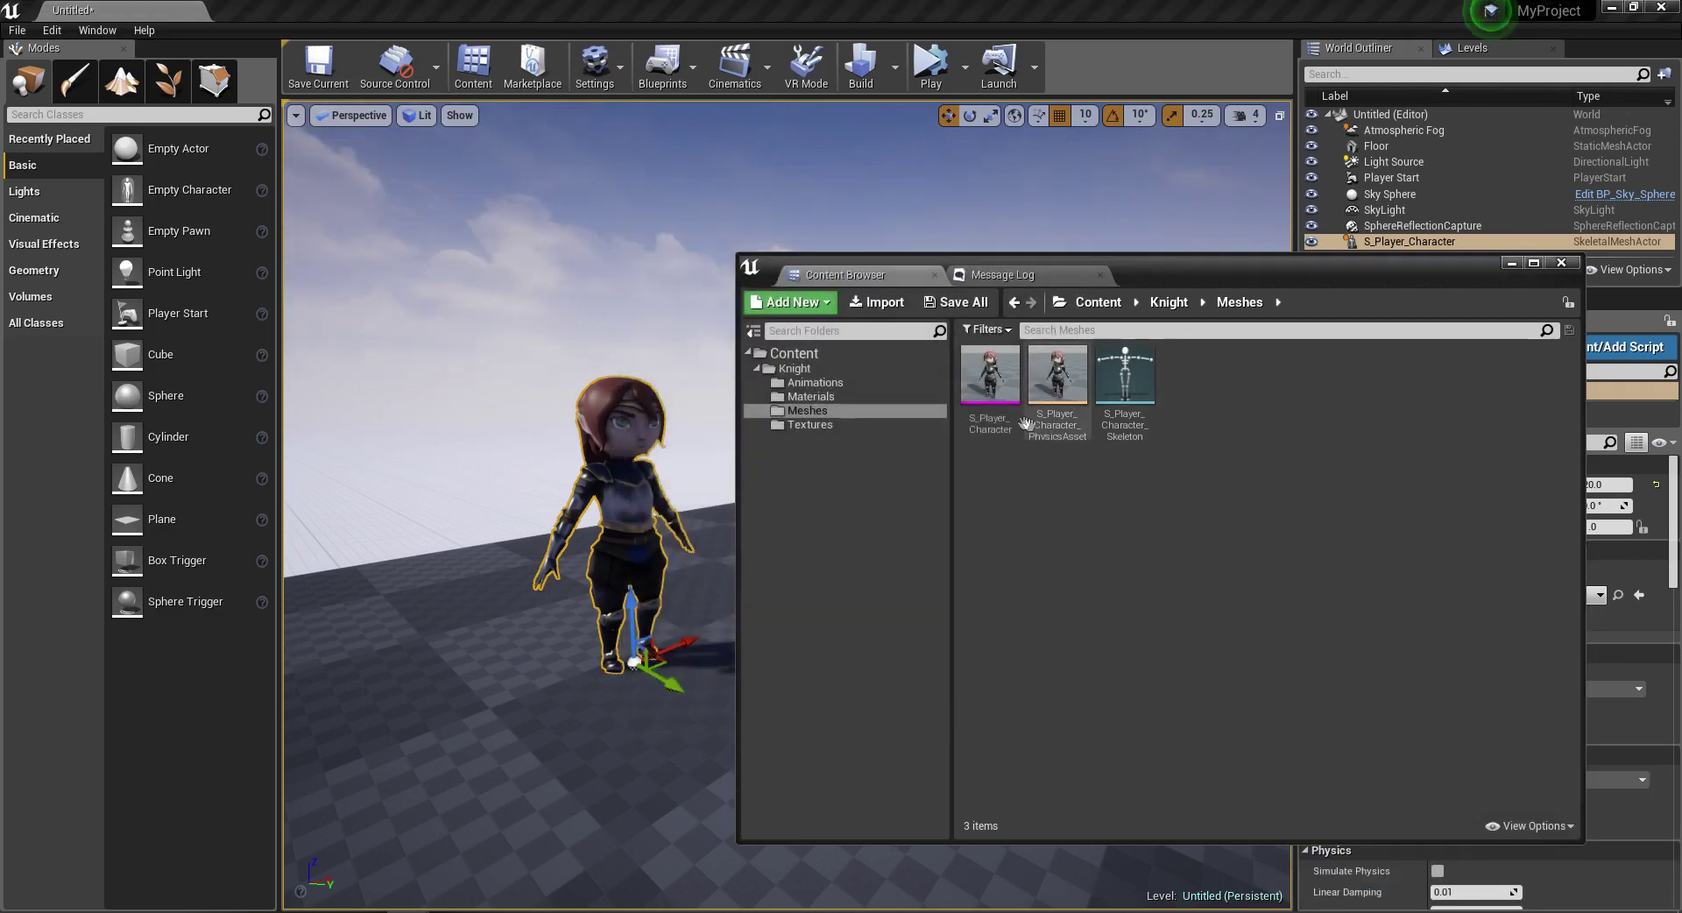
pyautogui.rightClick(997, 403)
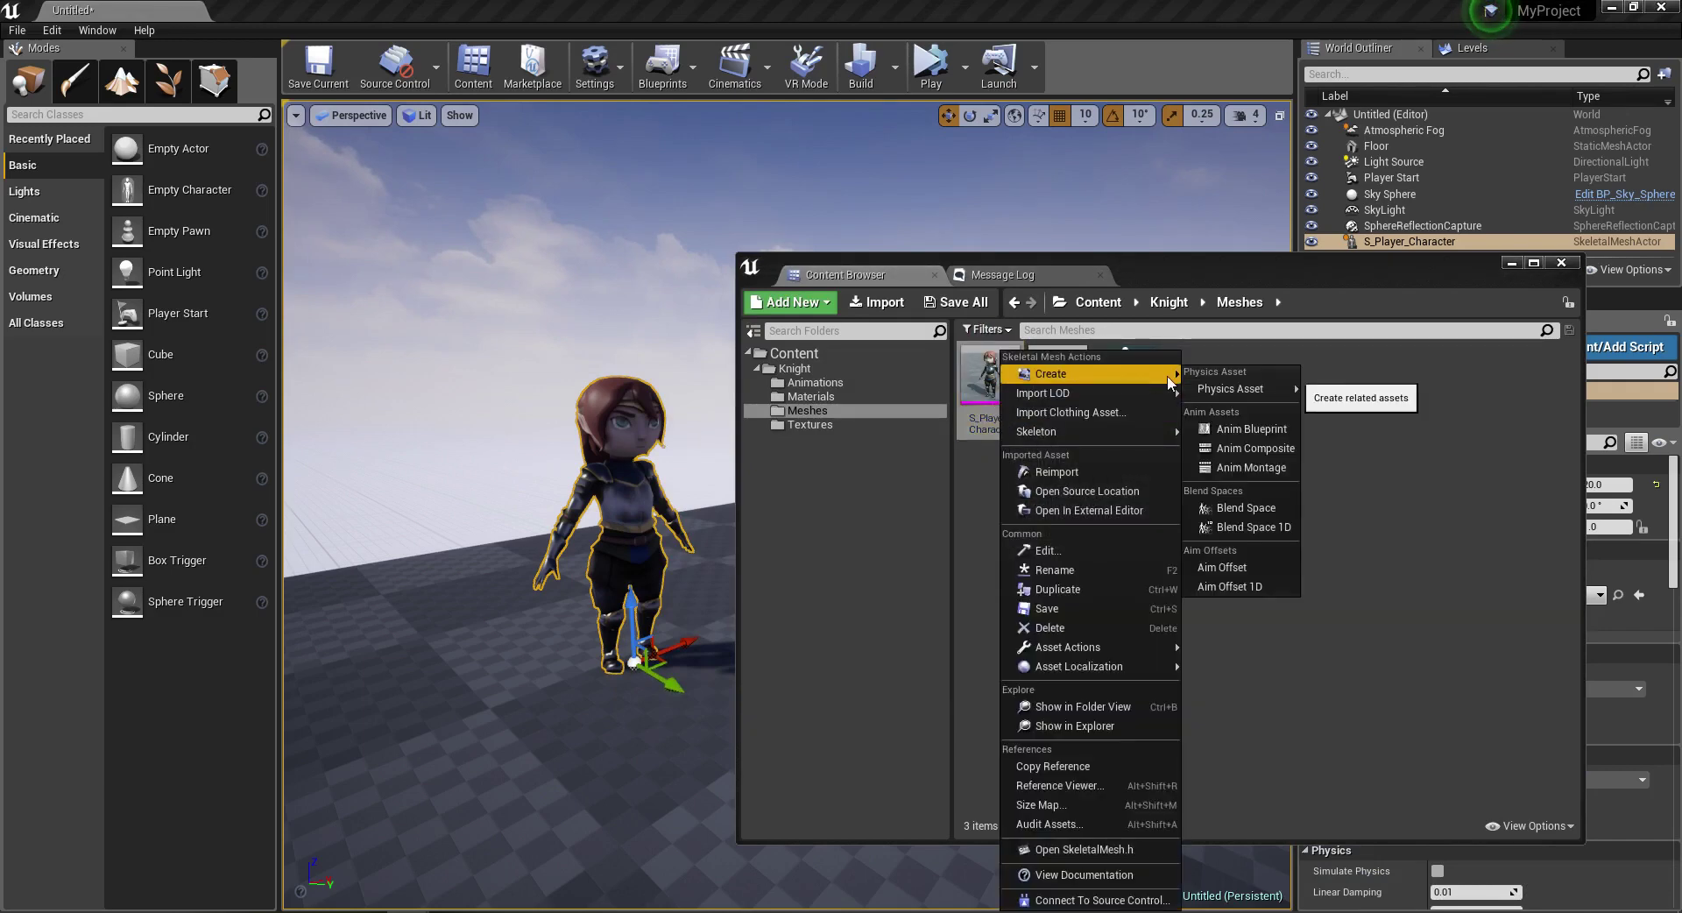
# - Create a blend space from S_Player_Character and name it BS_KnightLocomotion
pyautogui.click(1216, 510)
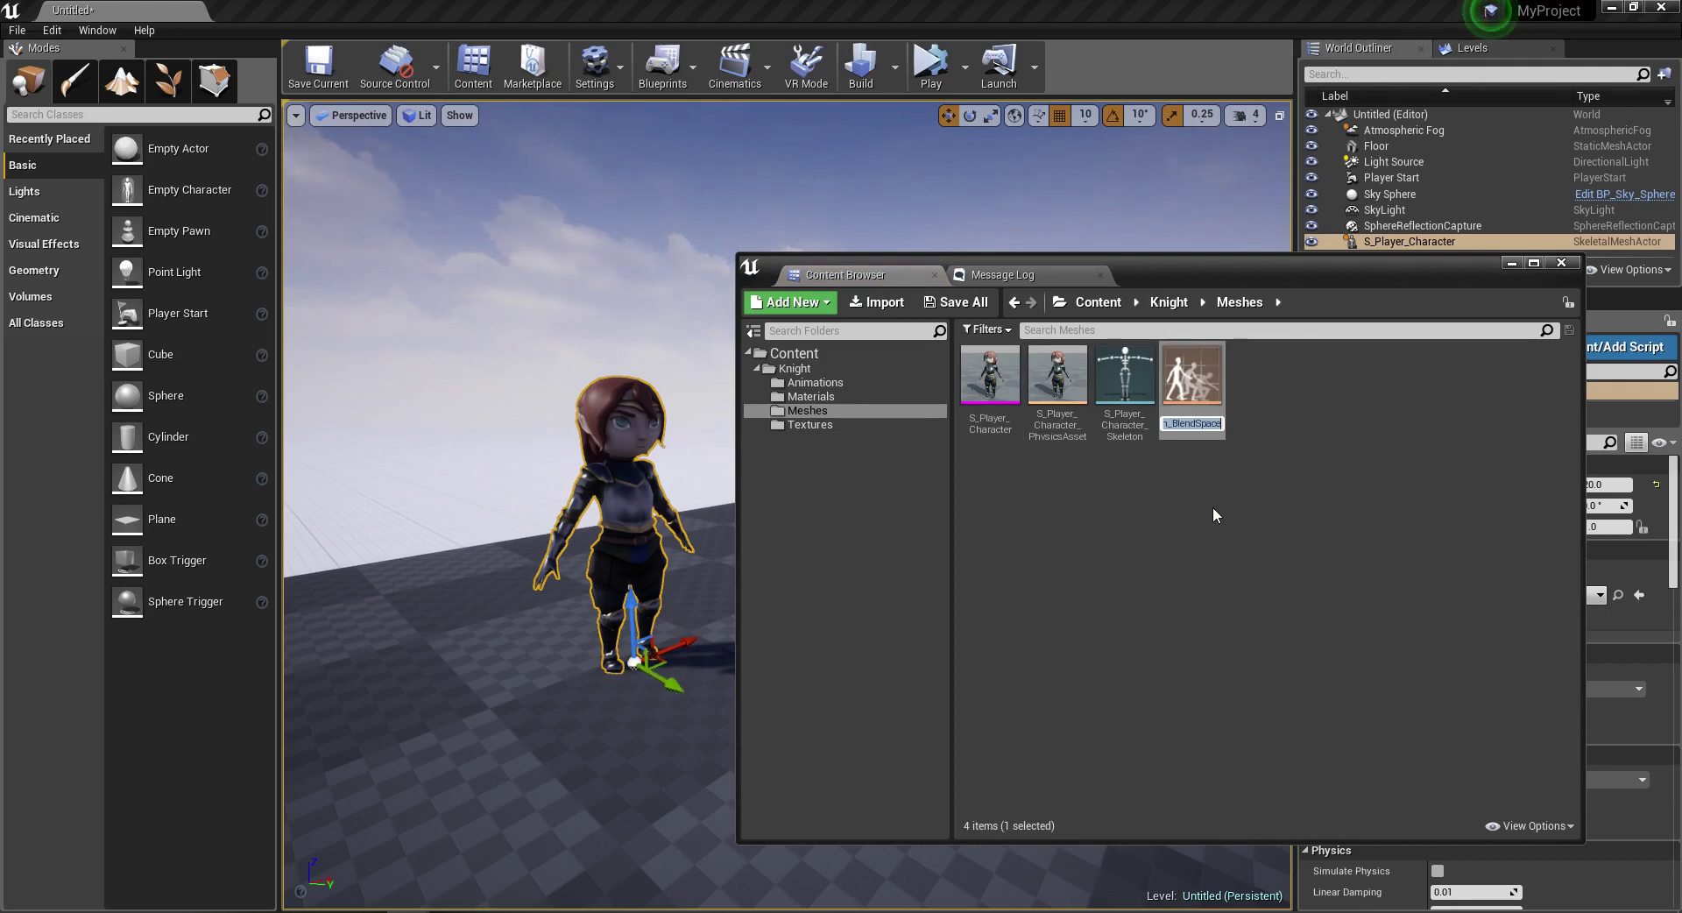
pyautogui.write('BS_')
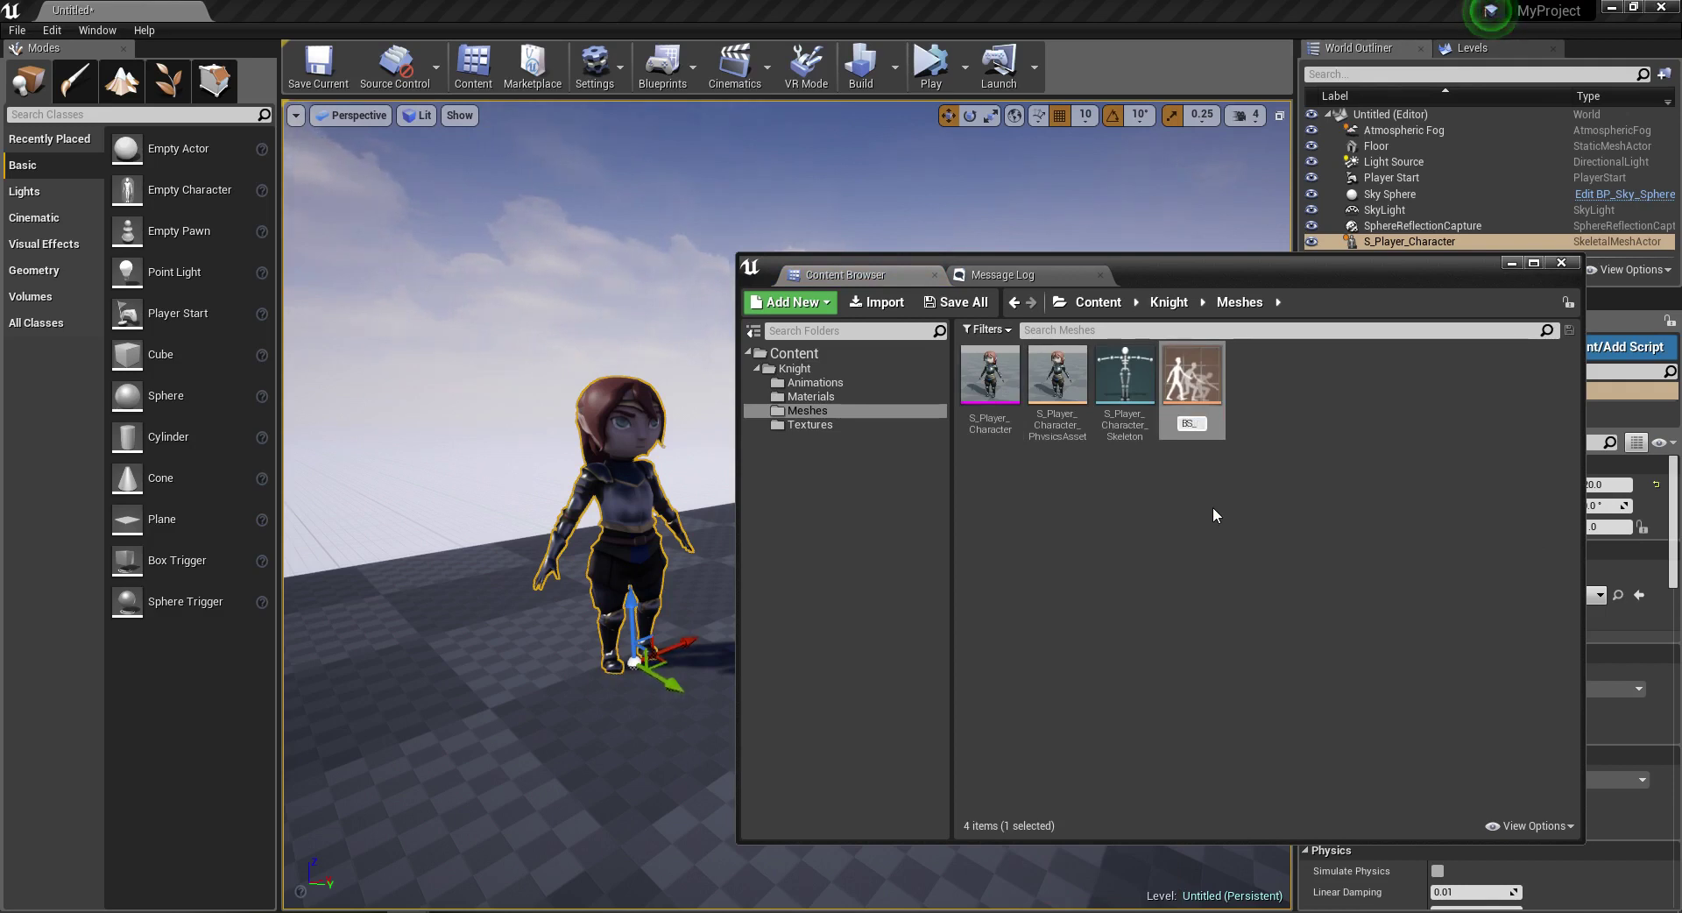
pyautogui.write('K')
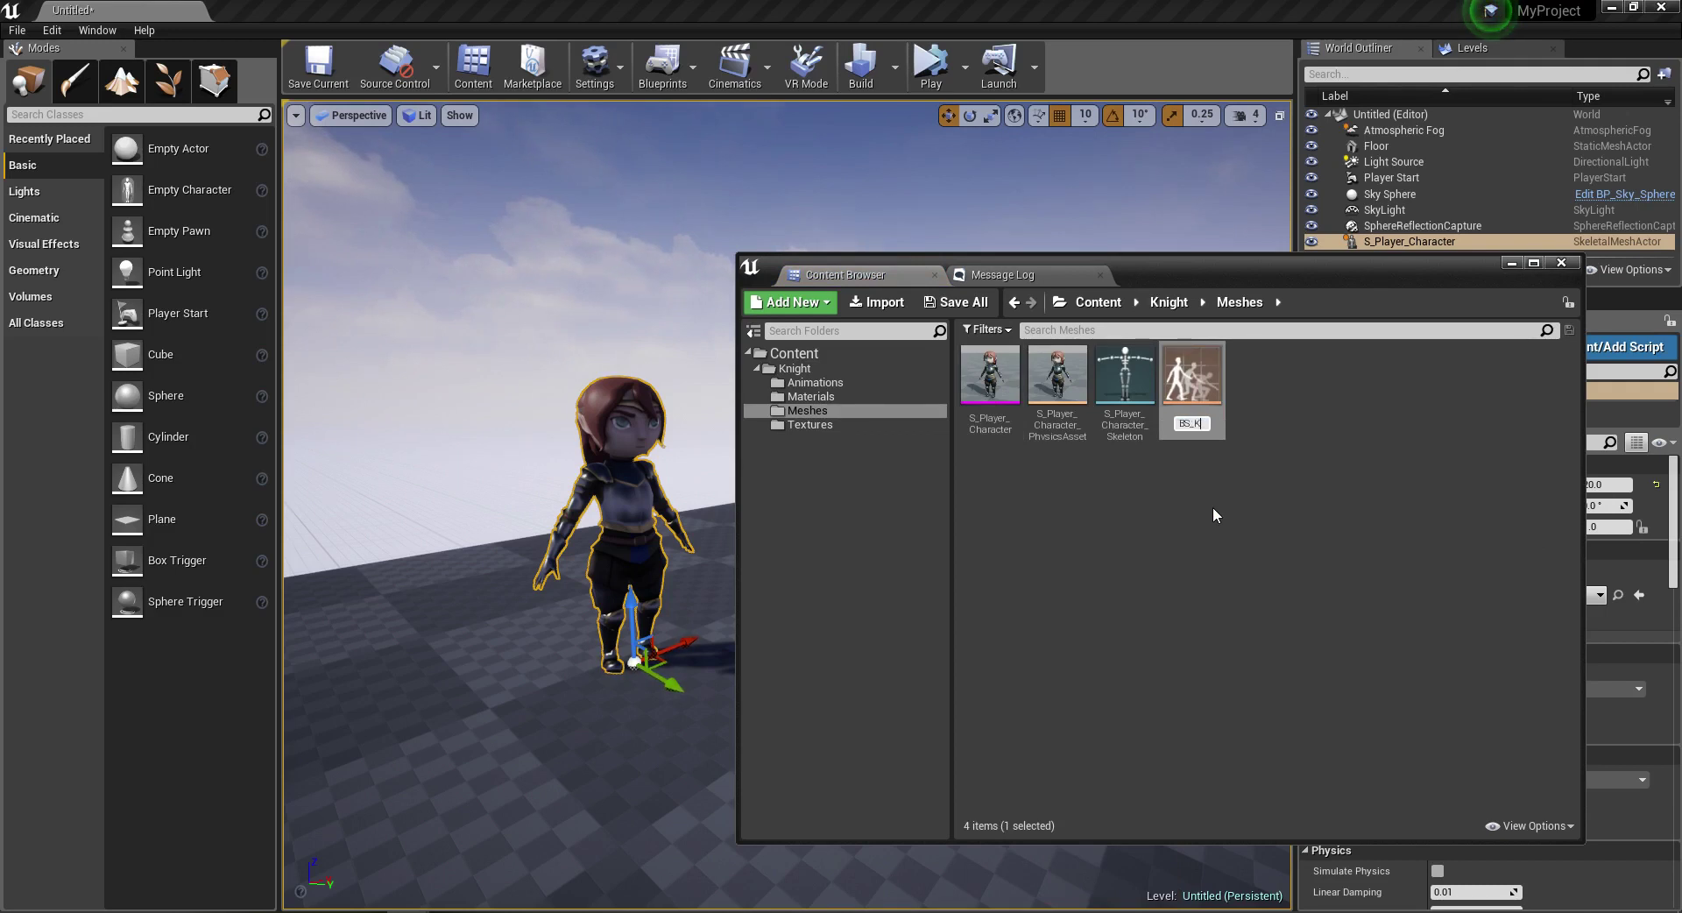
pyautogui.write('nightLocomo')
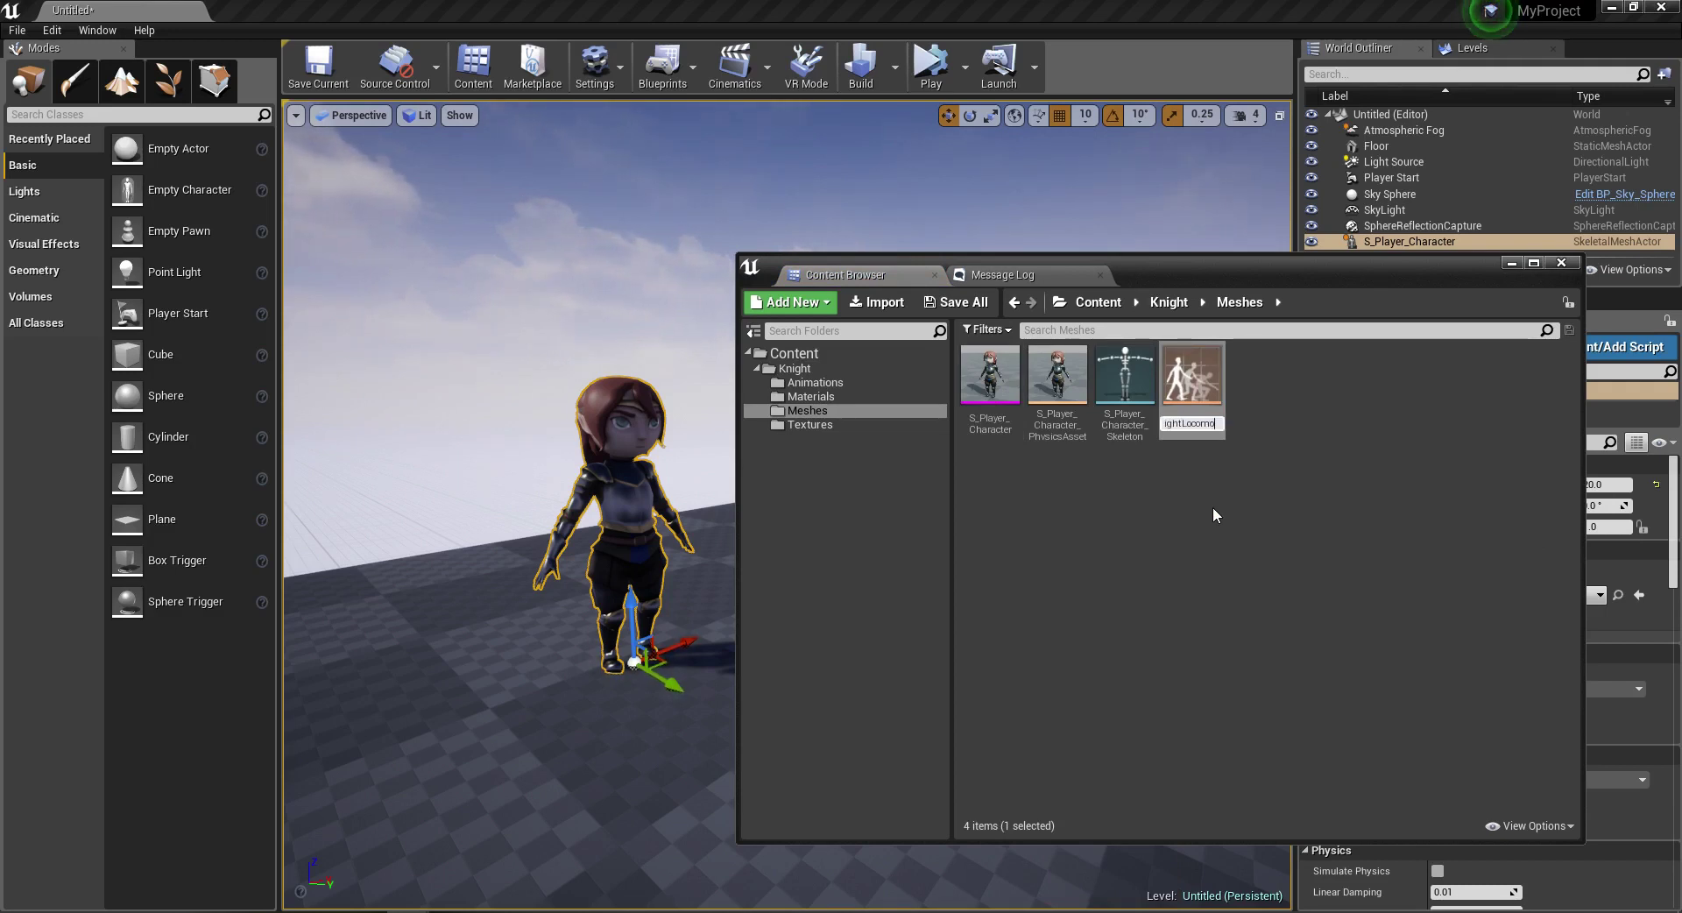
pyautogui.write('tion')
pyautogui.press('Return')
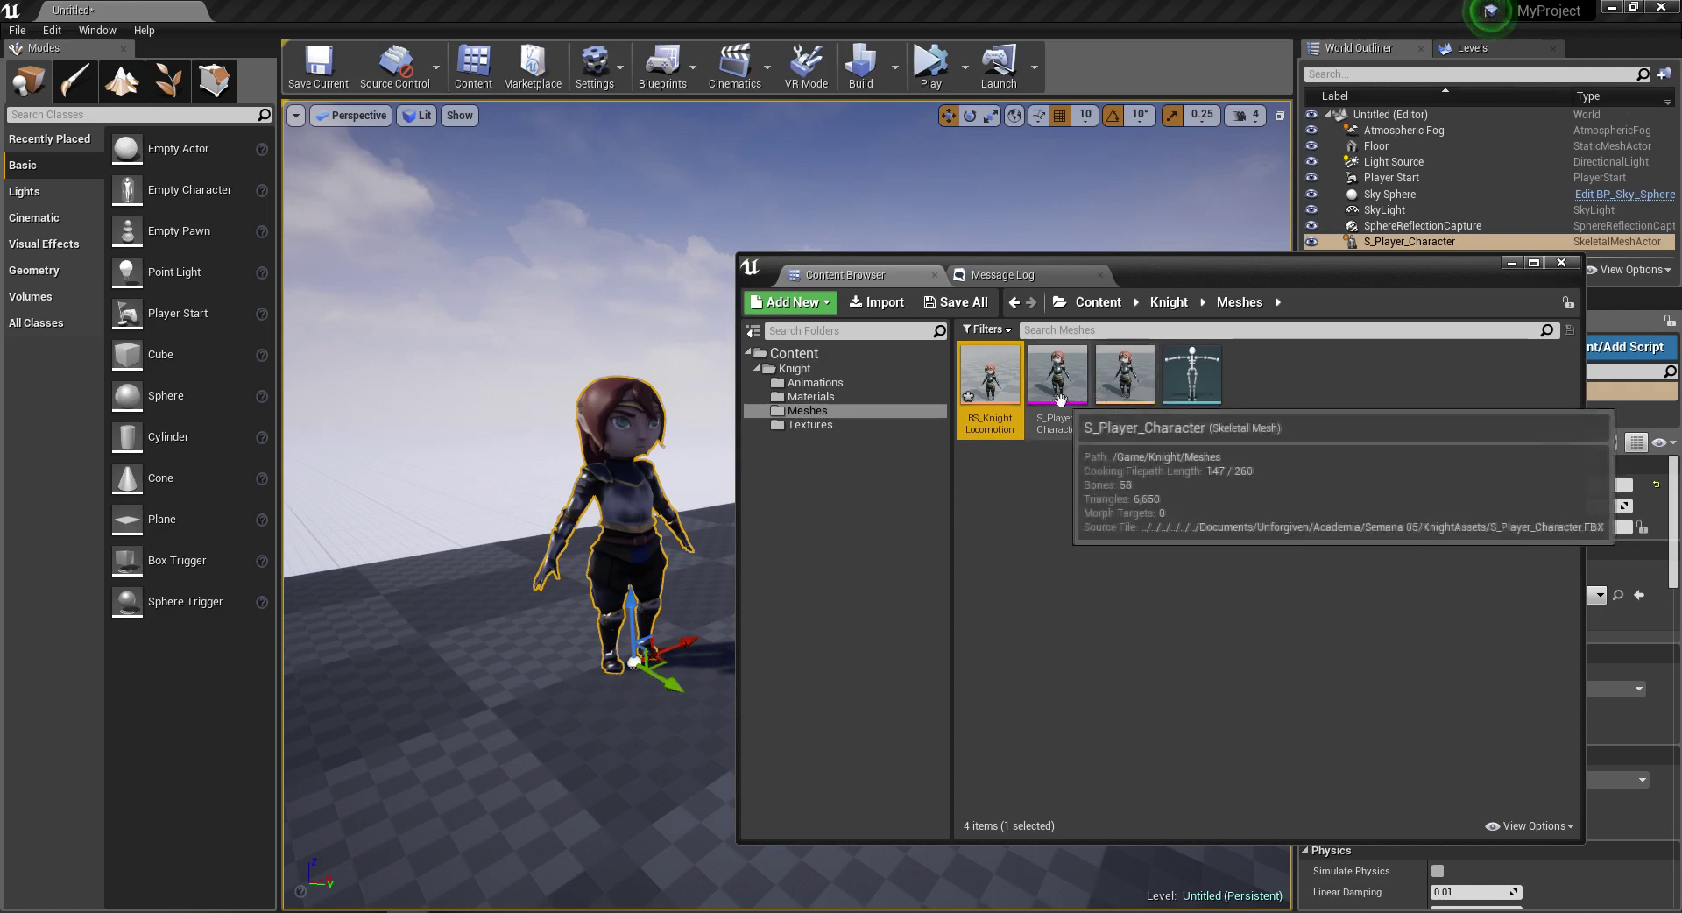
# - Move BS_KnightLocomotion into the Knight/Animations folder and open it in the blend space editor
pyautogui.moveTo(987, 383); pyautogui.dragTo(829, 384)
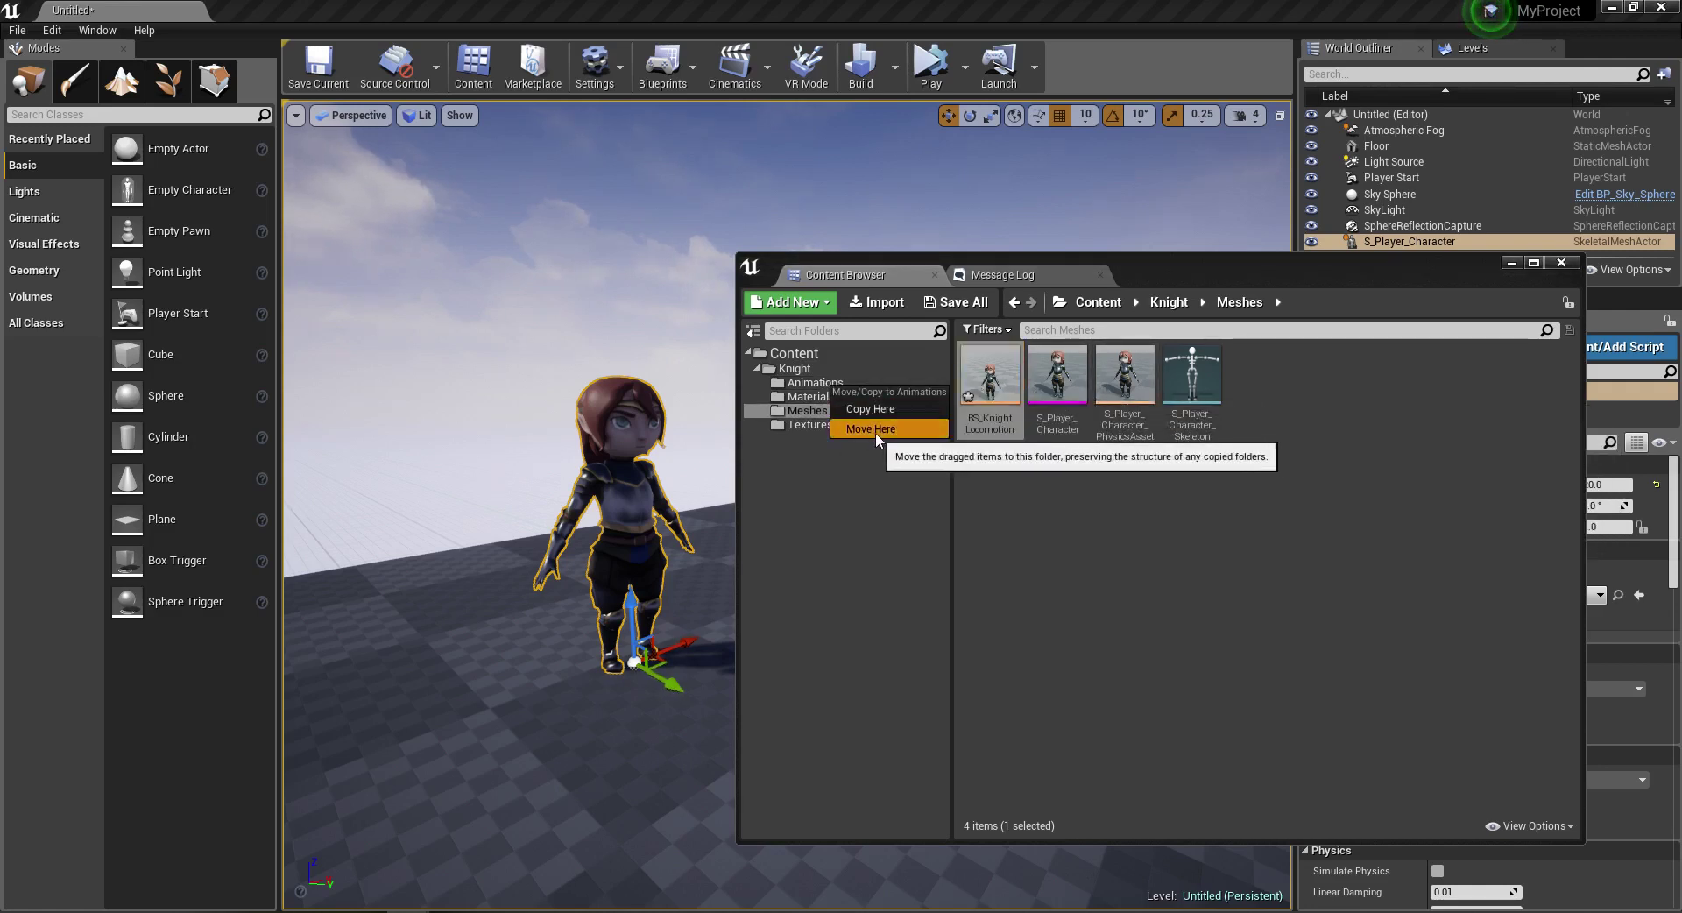
pyautogui.click(859, 428)
pyautogui.click(824, 383)
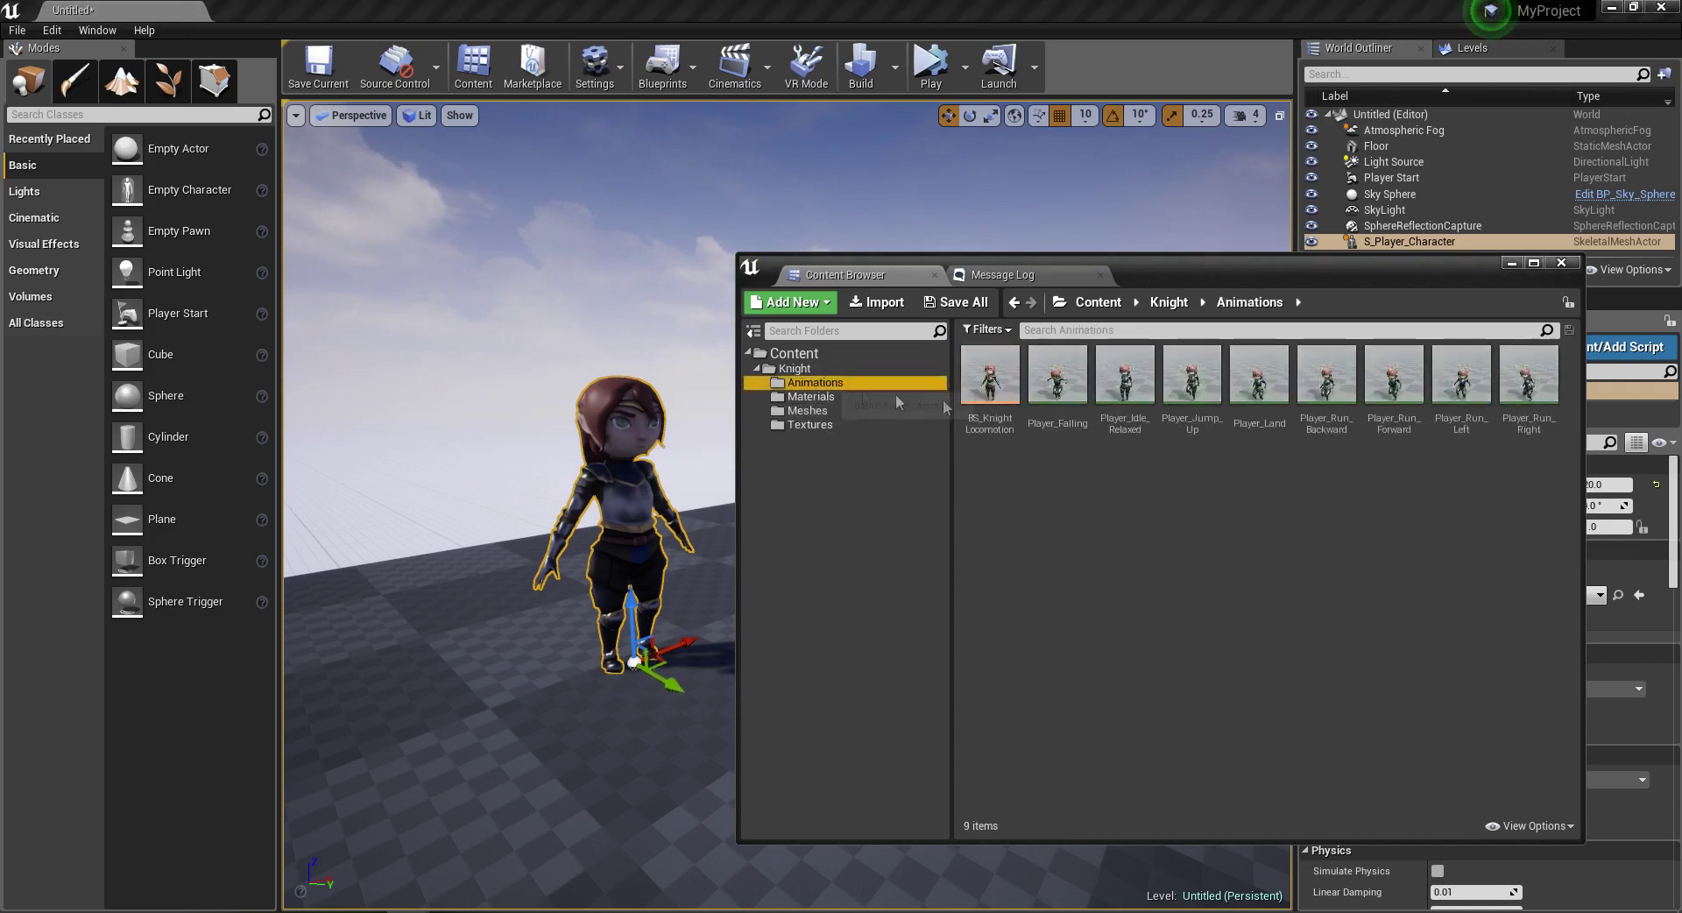
pyautogui.click(1014, 427)
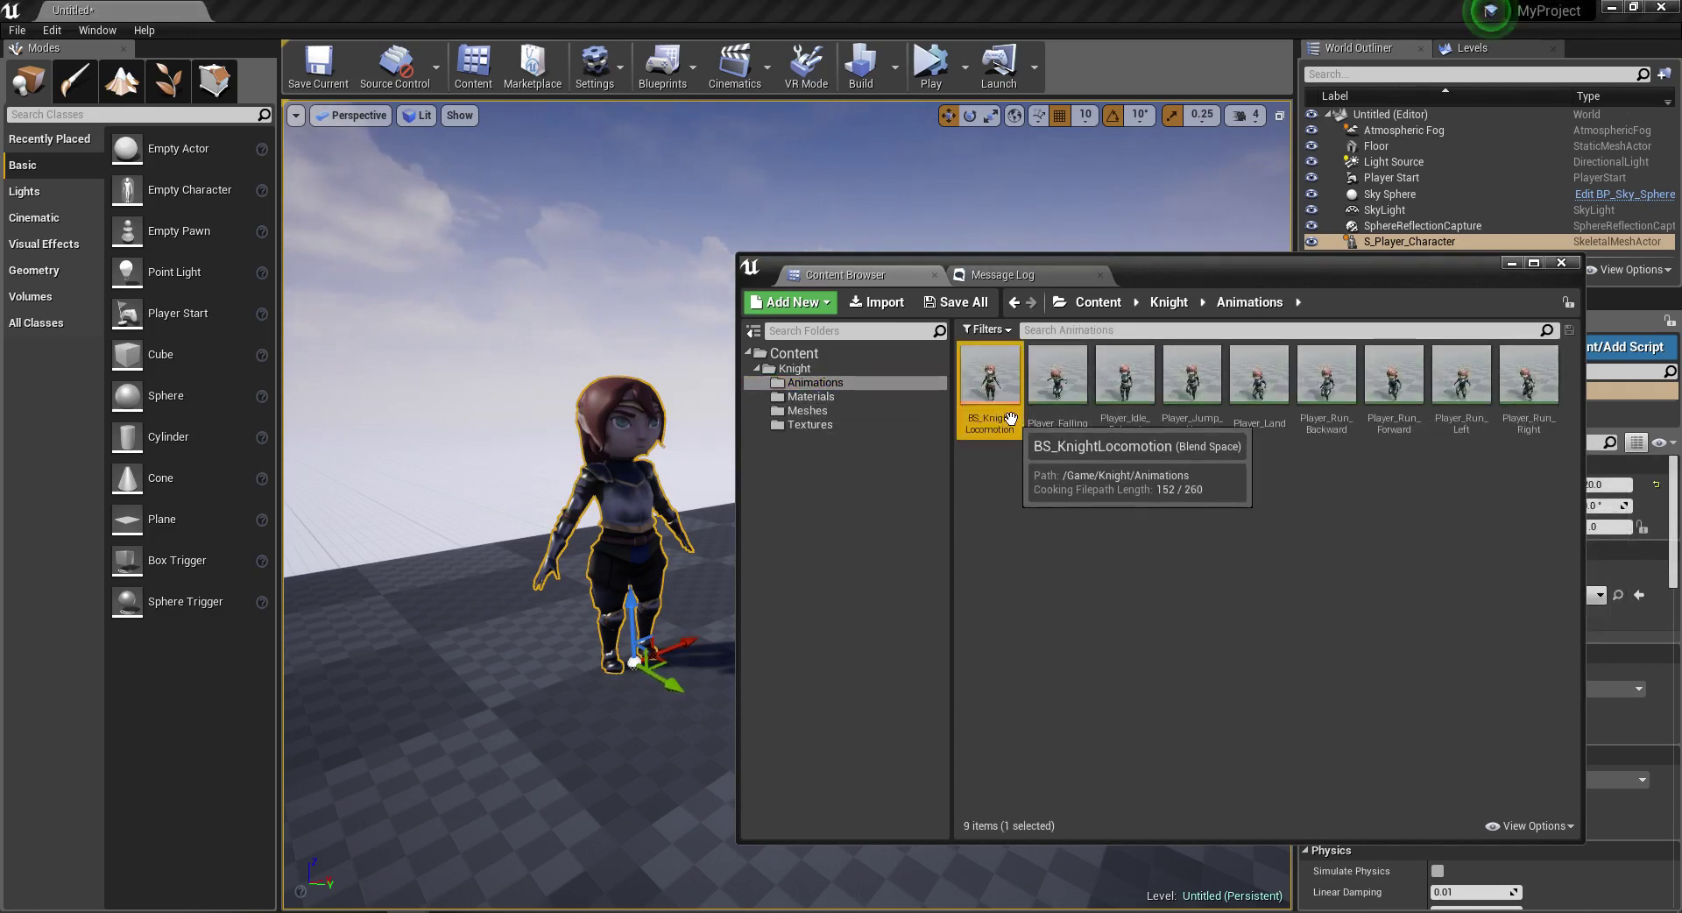
pyautogui.doubleClick(1011, 419)
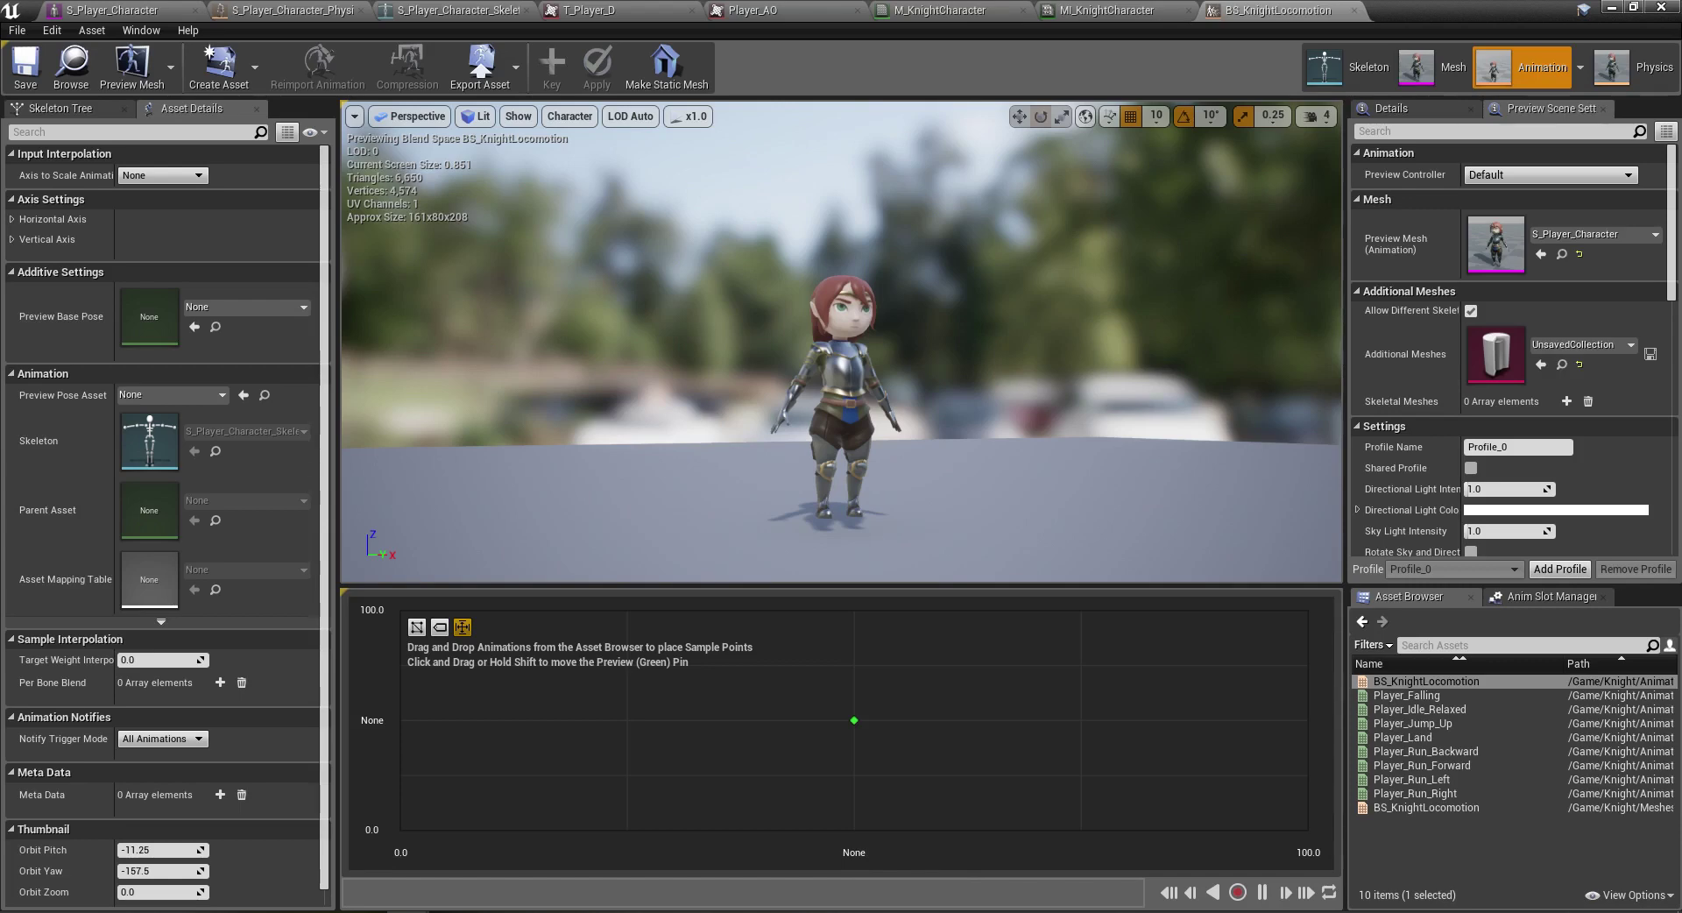
# - Name the horizontal axis RightMovement in Axis Settings
pyautogui.click(11, 220)
pyautogui.click(11, 367)
pyautogui.click(155, 261)
pyautogui.click(154, 241)
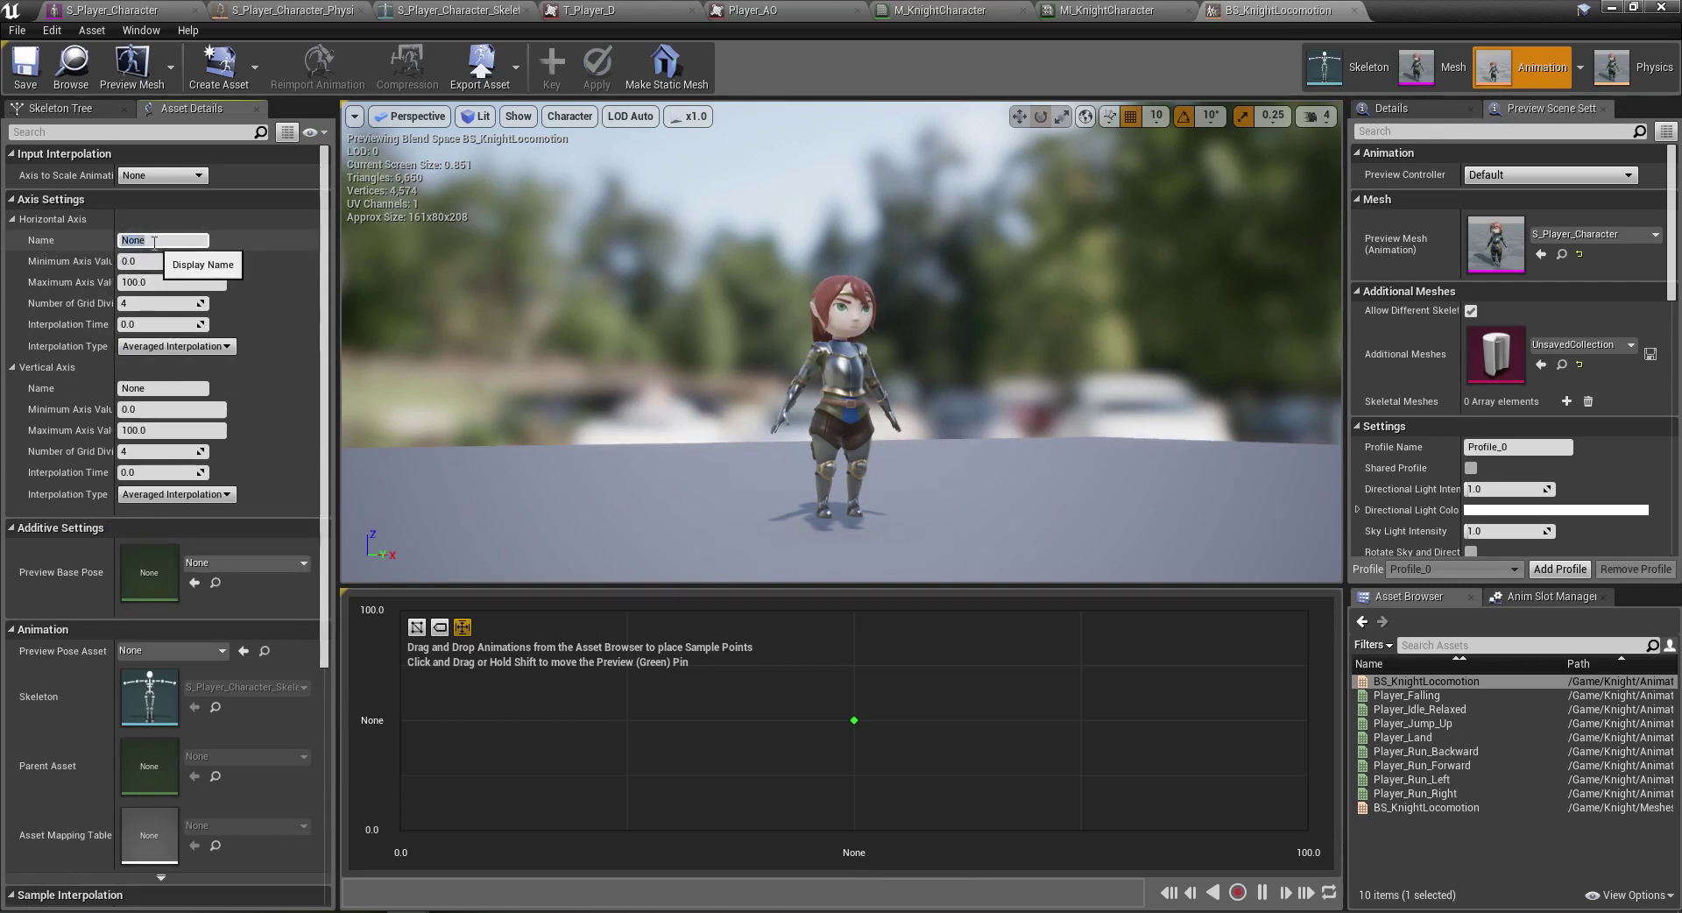
pyautogui.write('Right')
pyautogui.write('Movement')
pyautogui.press('Return')
# - Name the vertical axis ForwardMovement, correcting the lowercase 'm' to a capital M
pyautogui.click(158, 386)
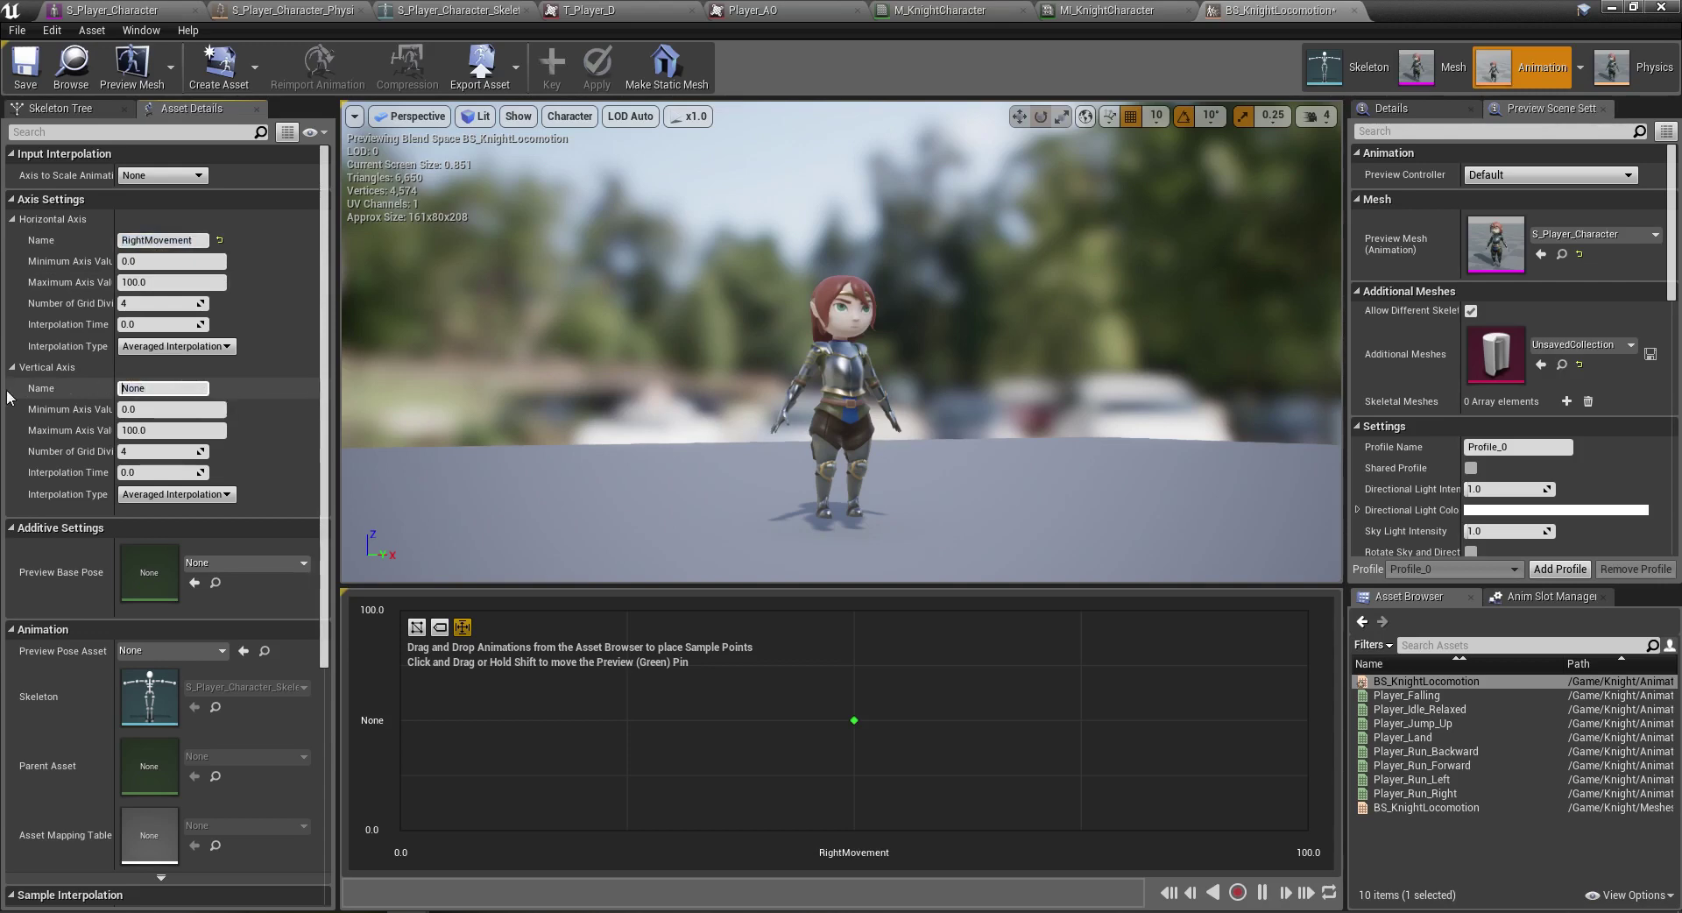
pyautogui.write('Forwardmovement')
pyautogui.press('Return')
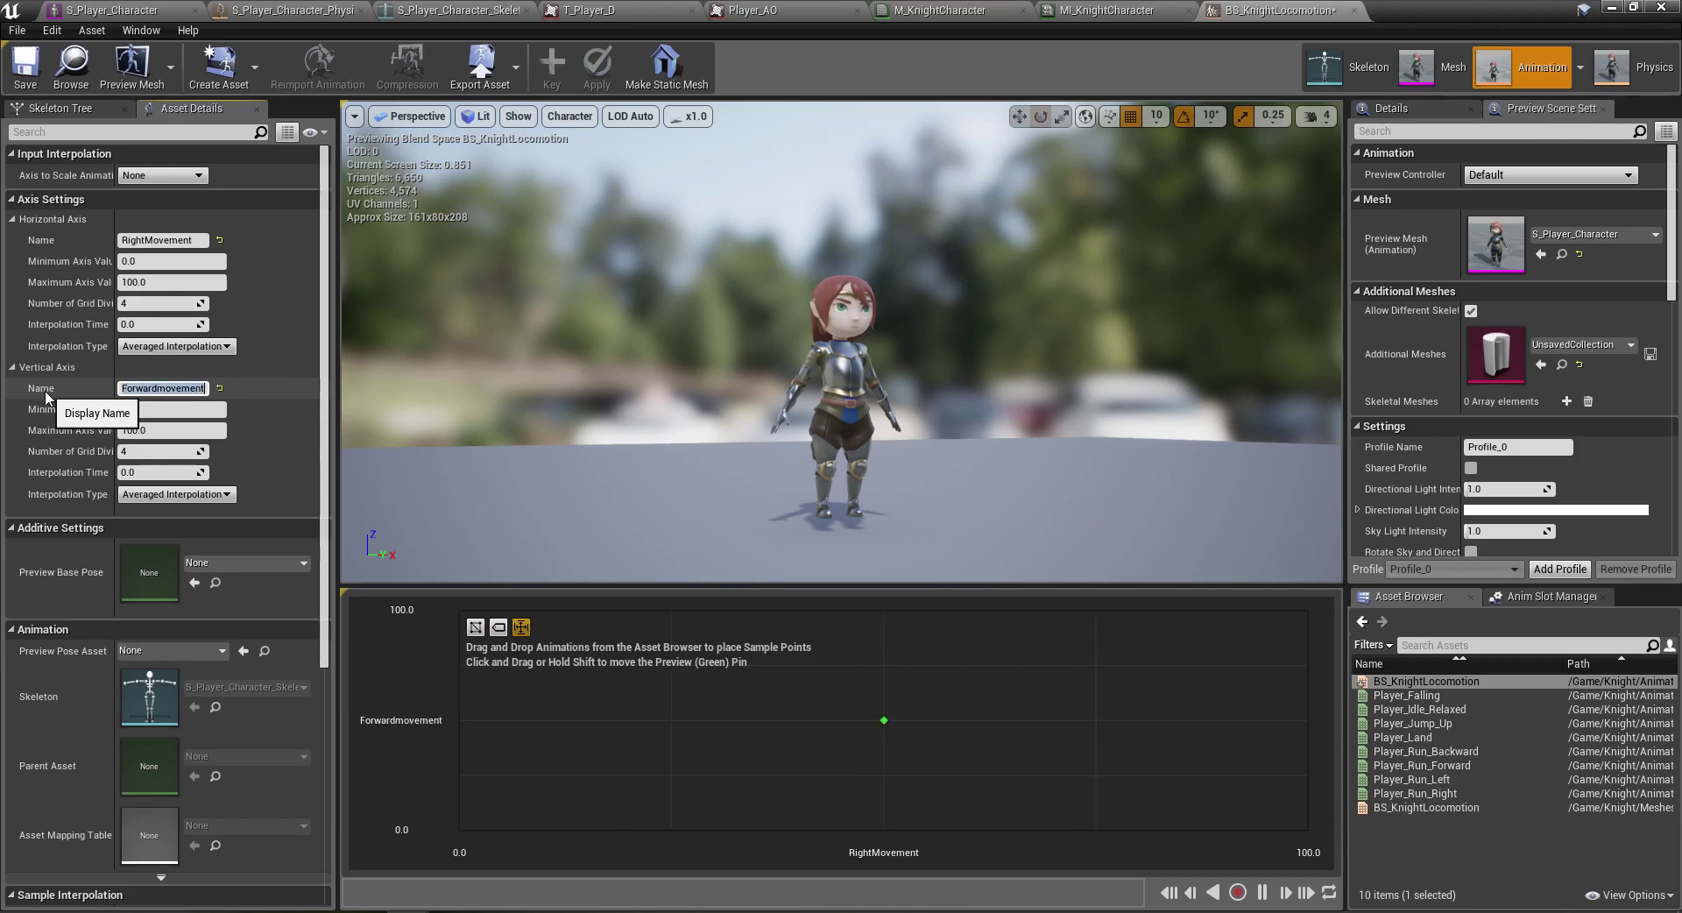
pyautogui.press('Home')
pyautogui.press('Delete')
pyautogui.write('M')
pyautogui.press('Return')
pyautogui.click(187, 279)
# - Set the RightMovement axis range to -200 minimum and 200 maximum
pyautogui.click(188, 260)
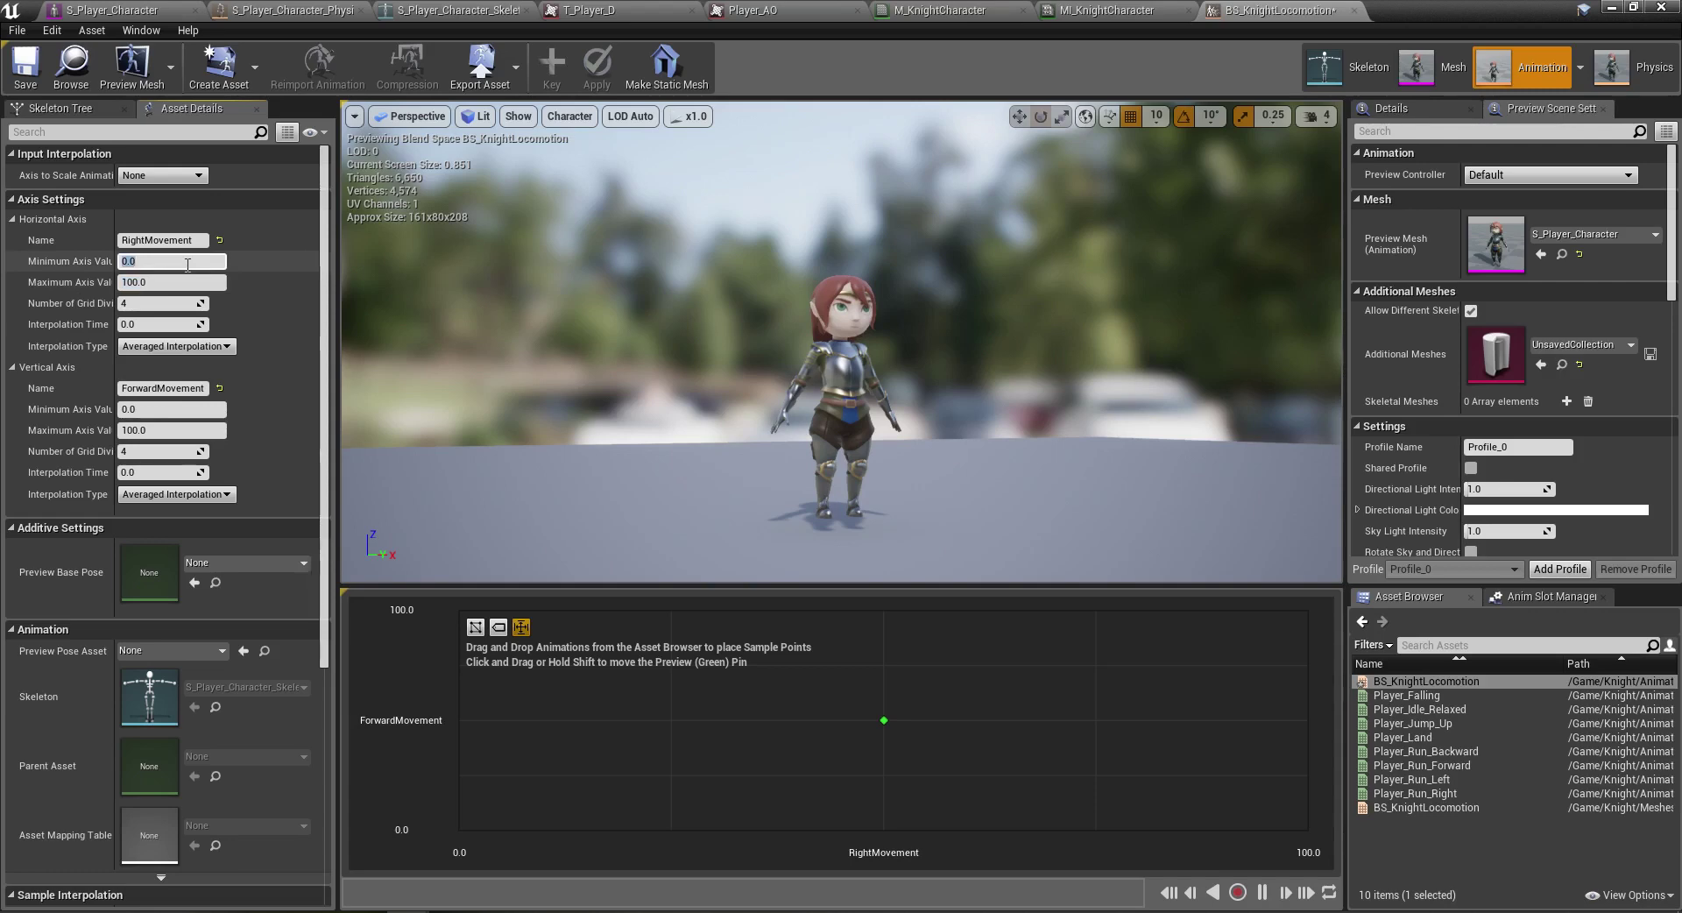
pyautogui.write('00')
pyautogui.press('Return')
pyautogui.press('Tab')
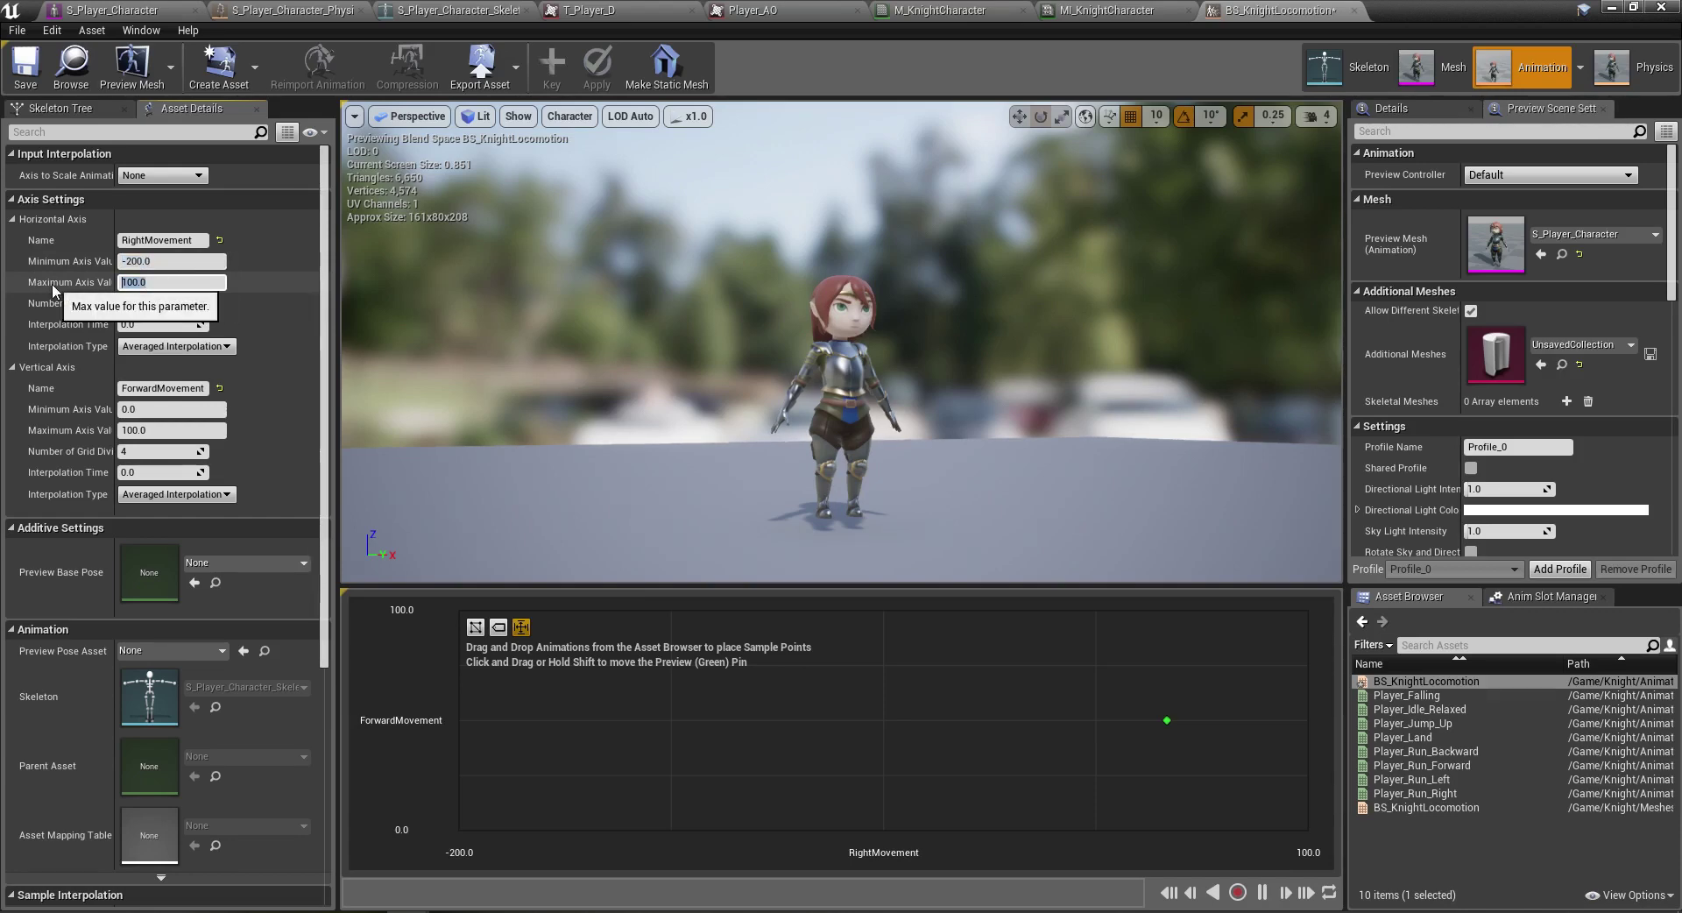
pyautogui.write('200')
pyautogui.press('Return')
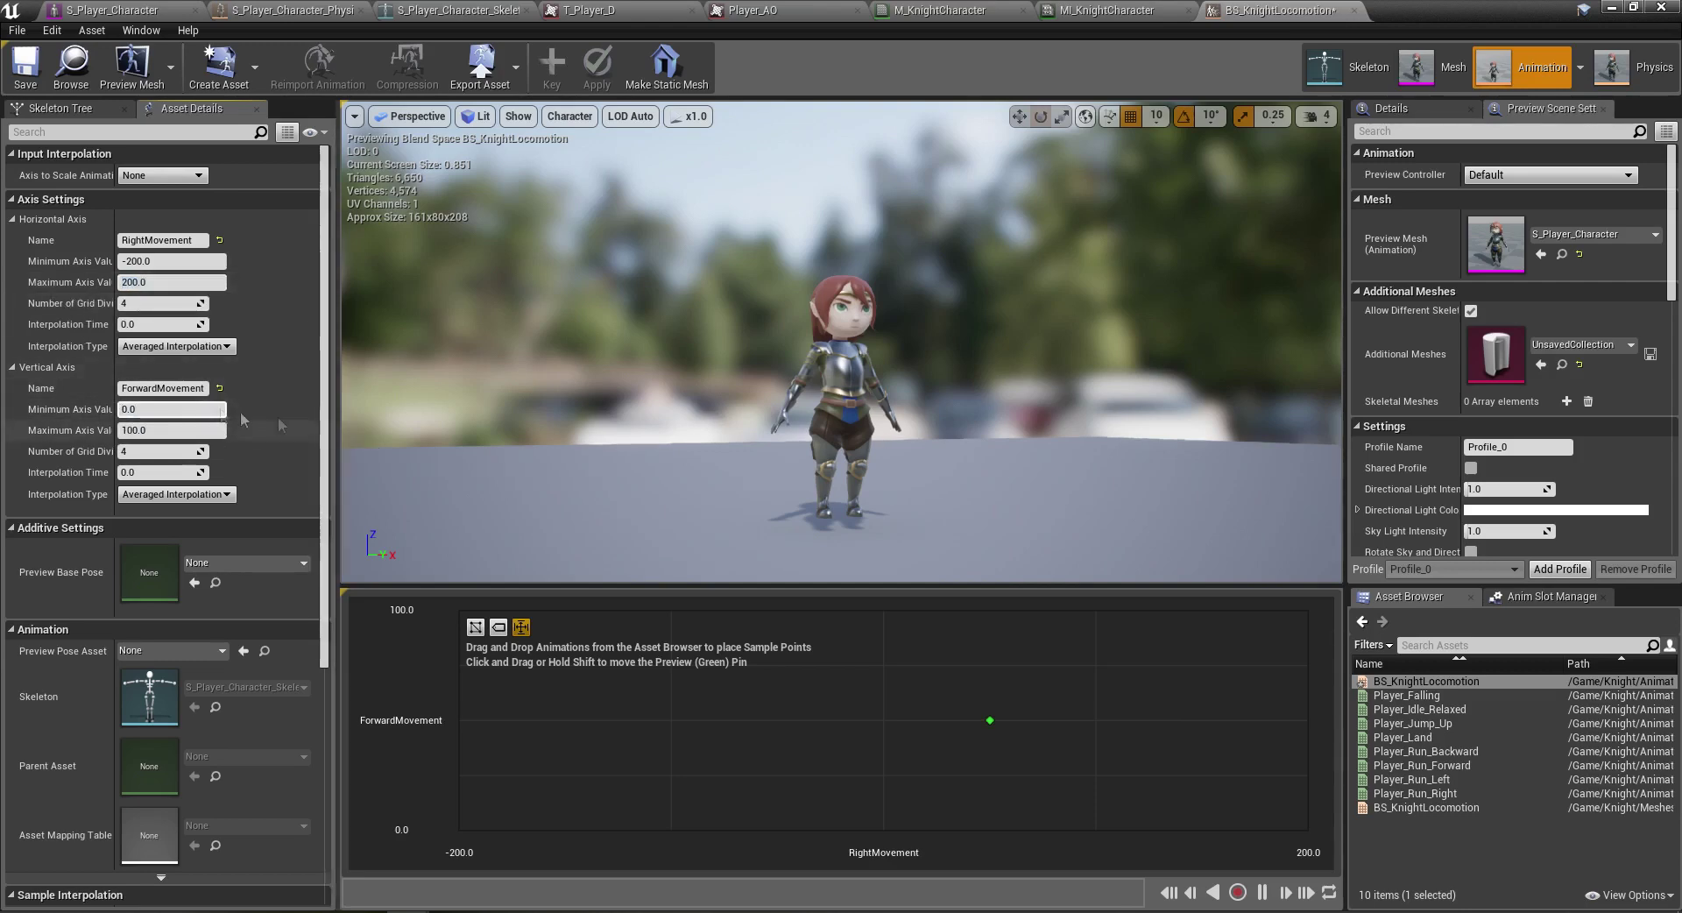
# - Set the ForwardMovement axis range to -200 minimum and 200 maximum
pyautogui.click(131, 410)
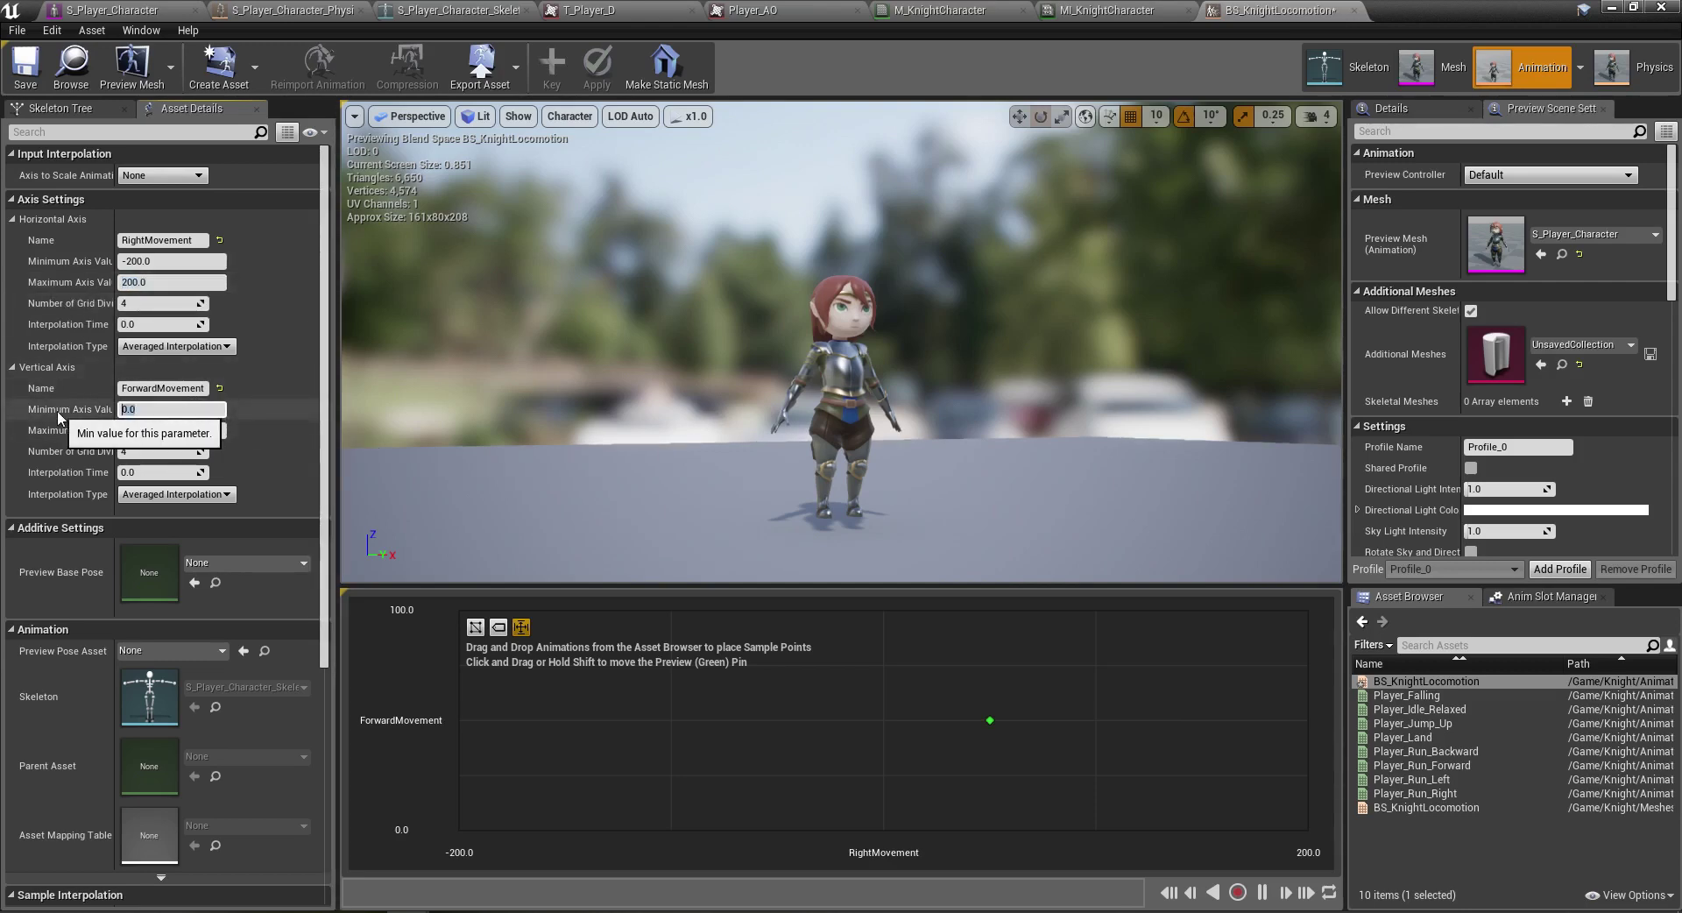
pyautogui.write('-')
pyautogui.write('200')
pyautogui.press('Return')
pyautogui.press('Tab')
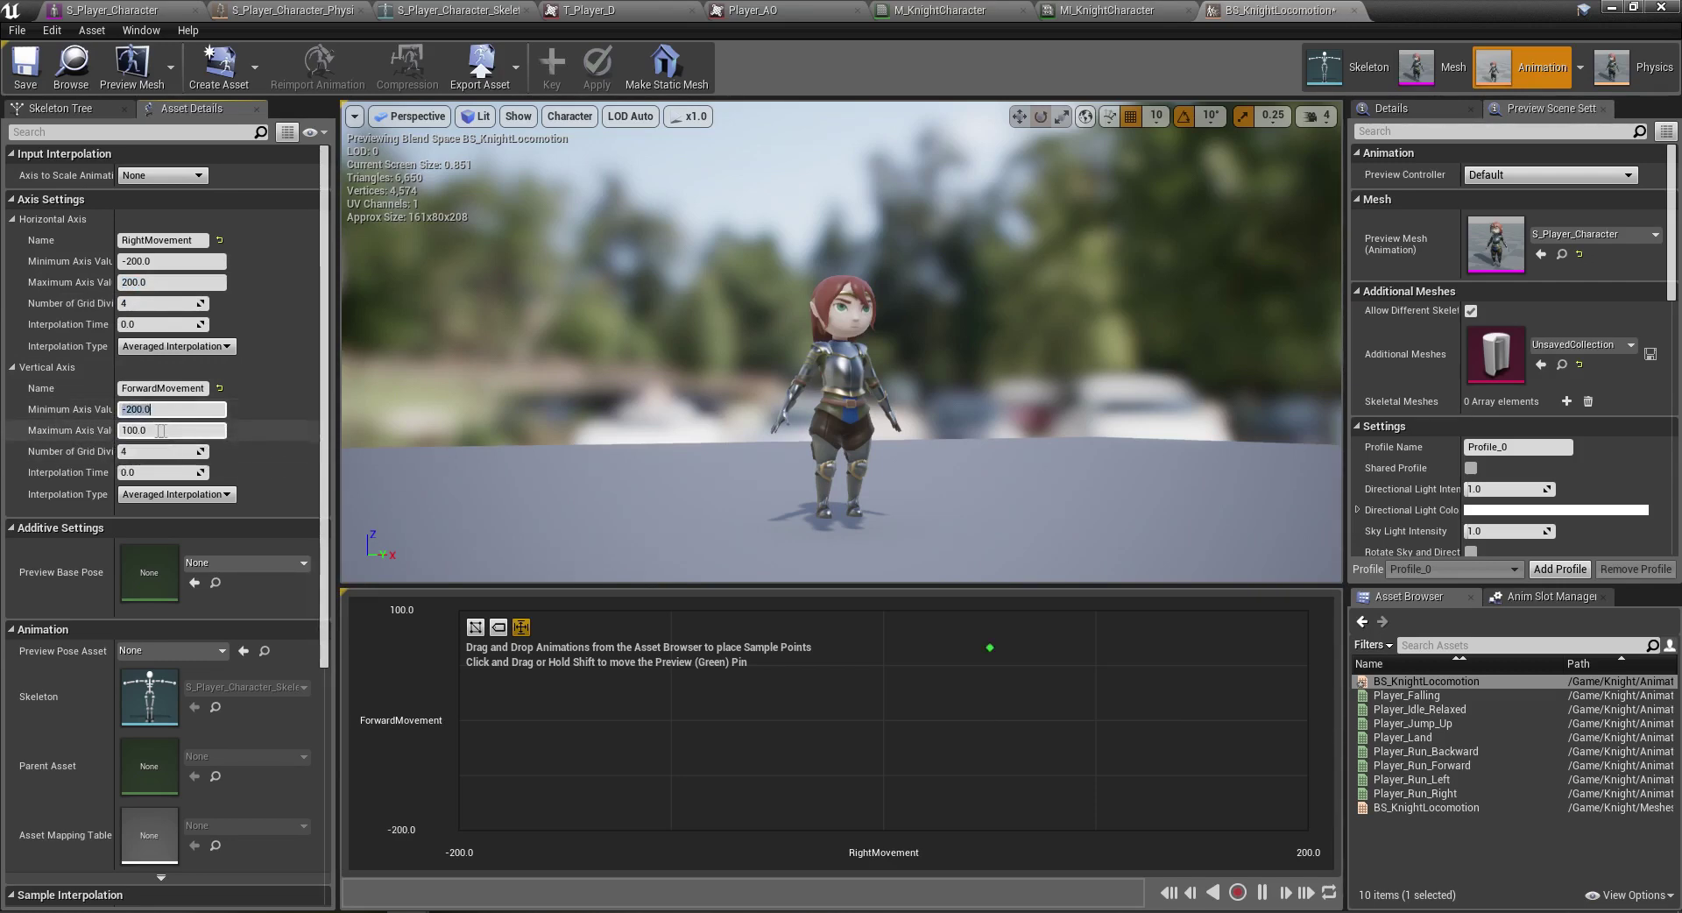
pyautogui.press('Delete')
pyautogui.press('Delete')
pyautogui.press('Delete')
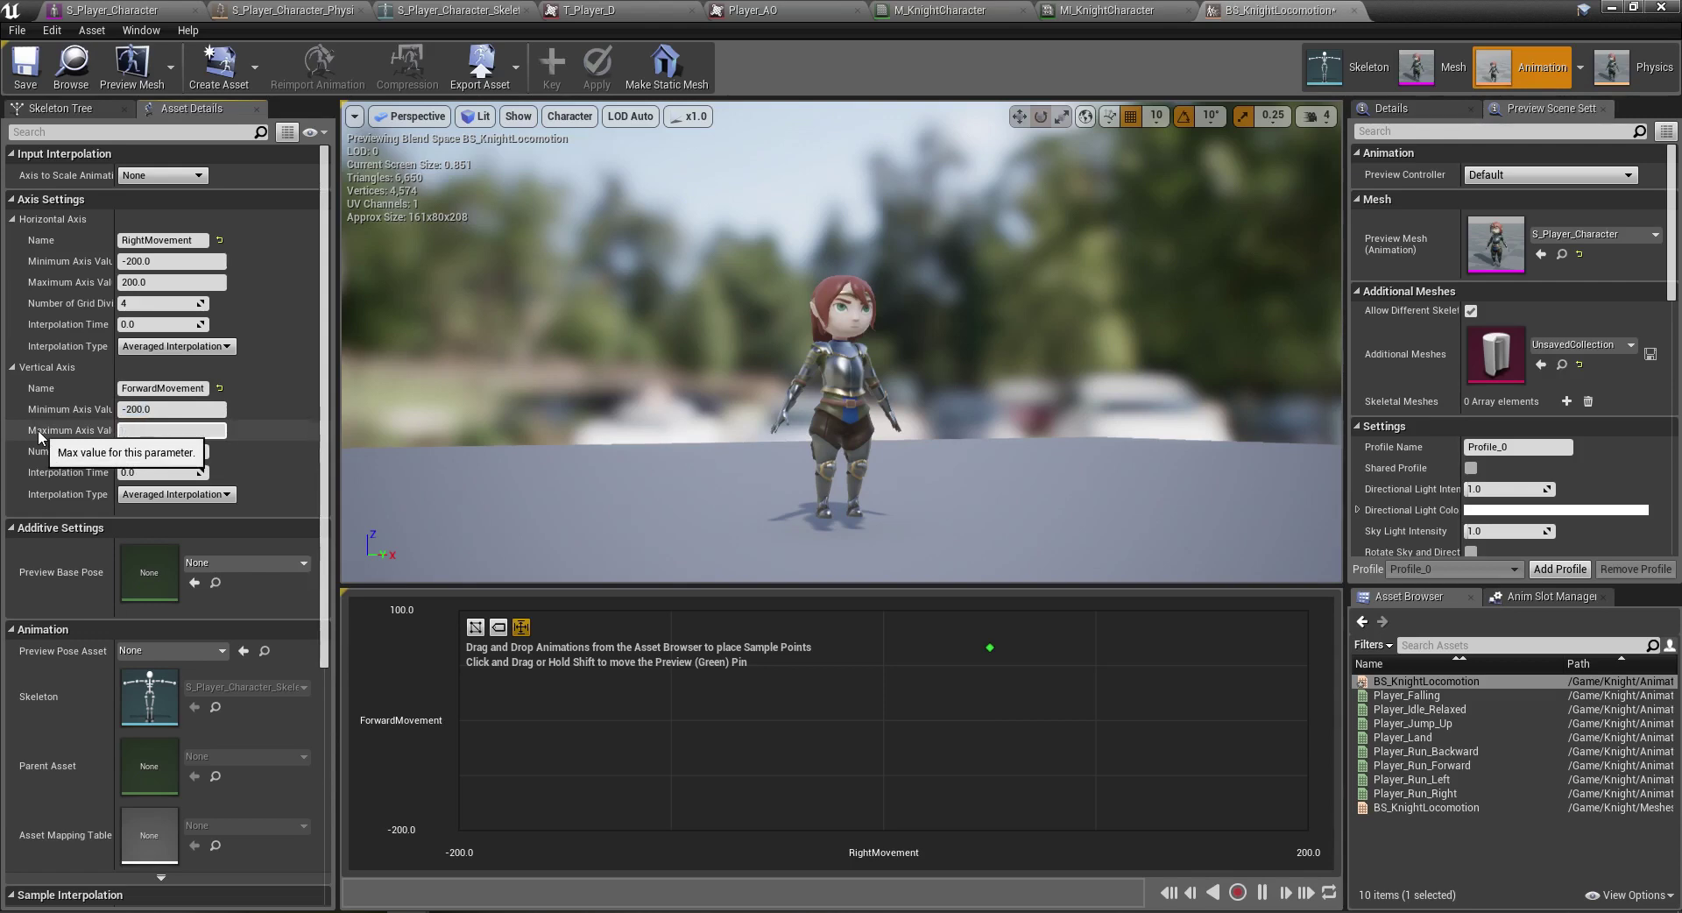
pyautogui.press('Return')
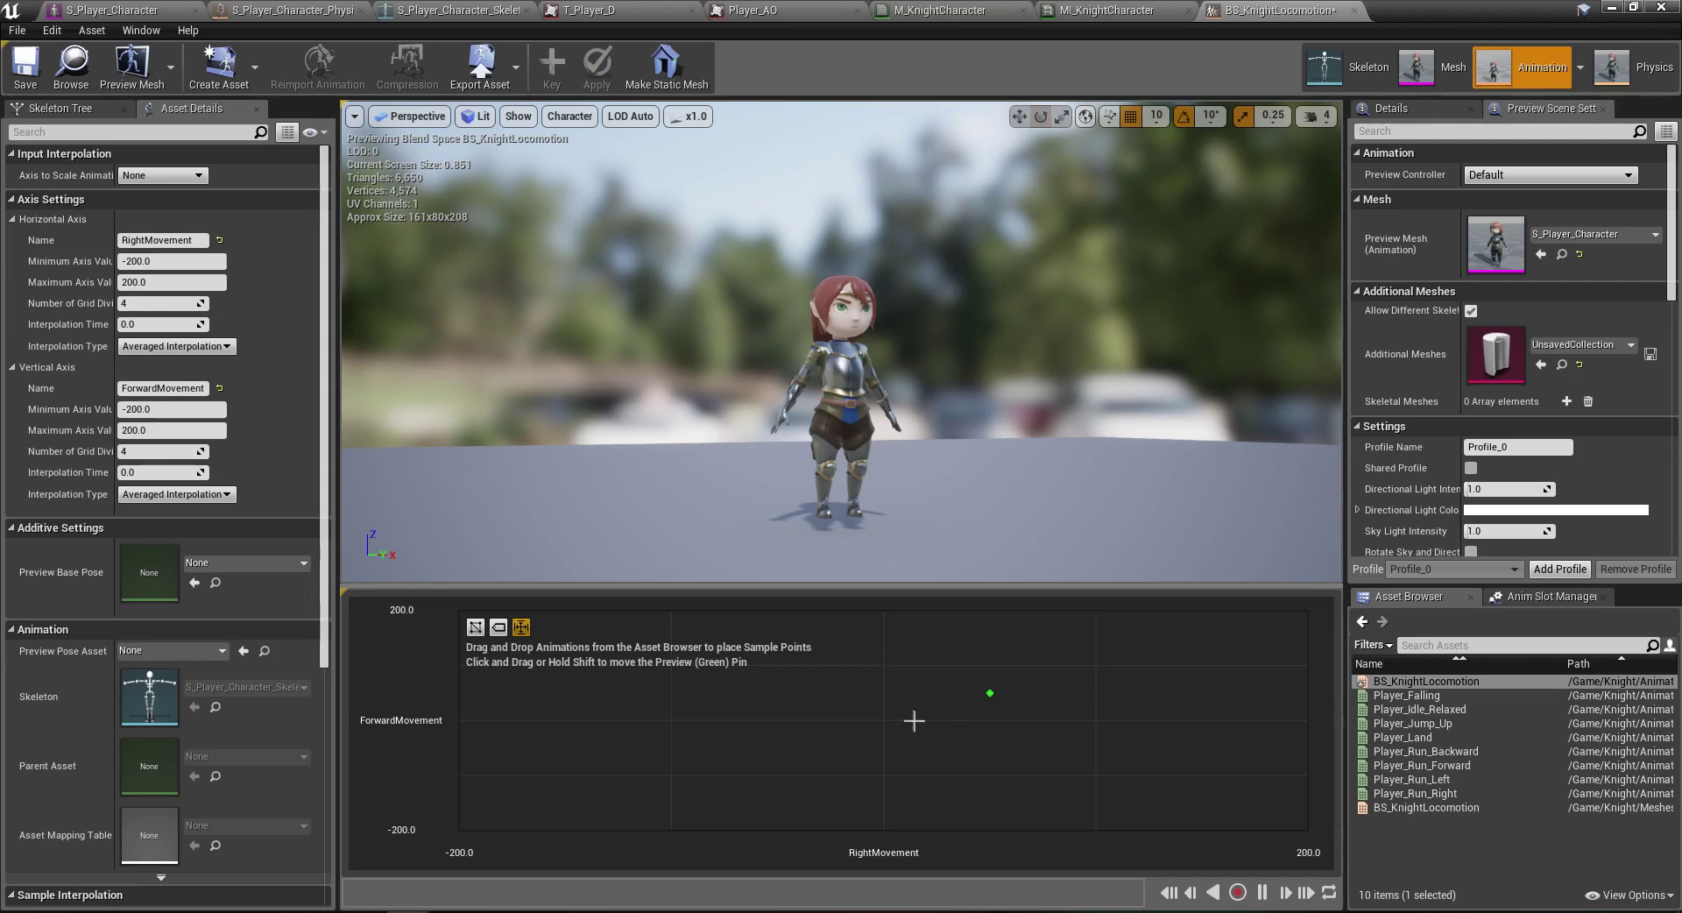
pyautogui.click(882, 720)
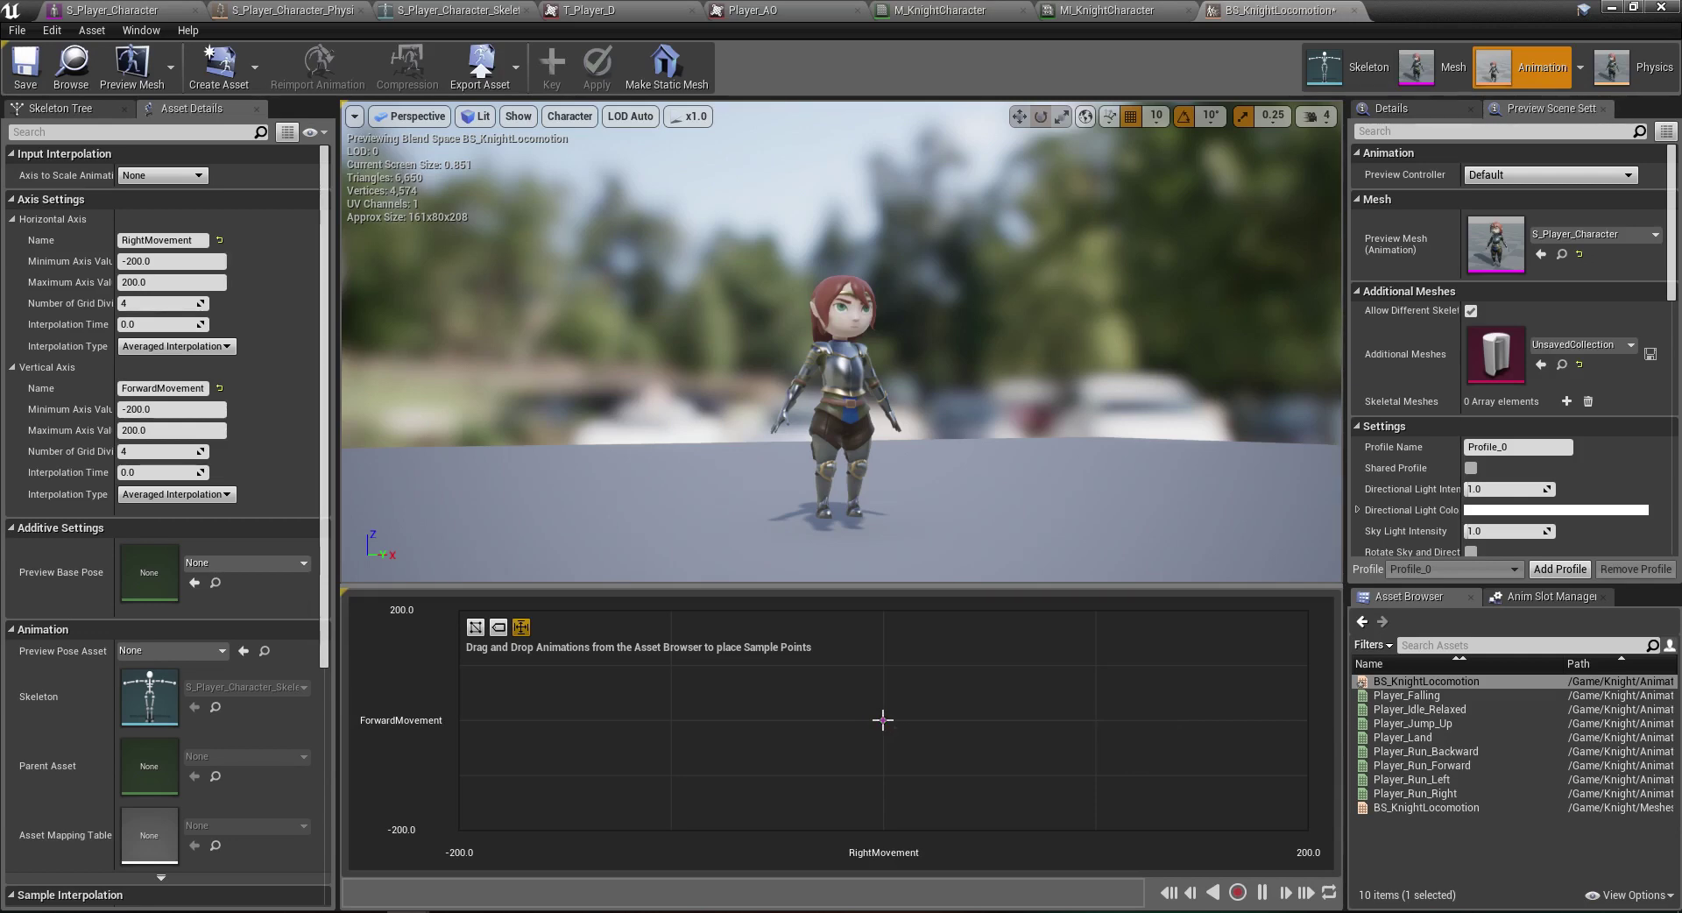
# - Place Player_Idle_Relaxed as a sample at RightMovement 0, ForwardMovement 0 on the grid
pyautogui.click(1446, 710)
pyautogui.moveTo(1445, 710); pyautogui.dragTo(891, 706)
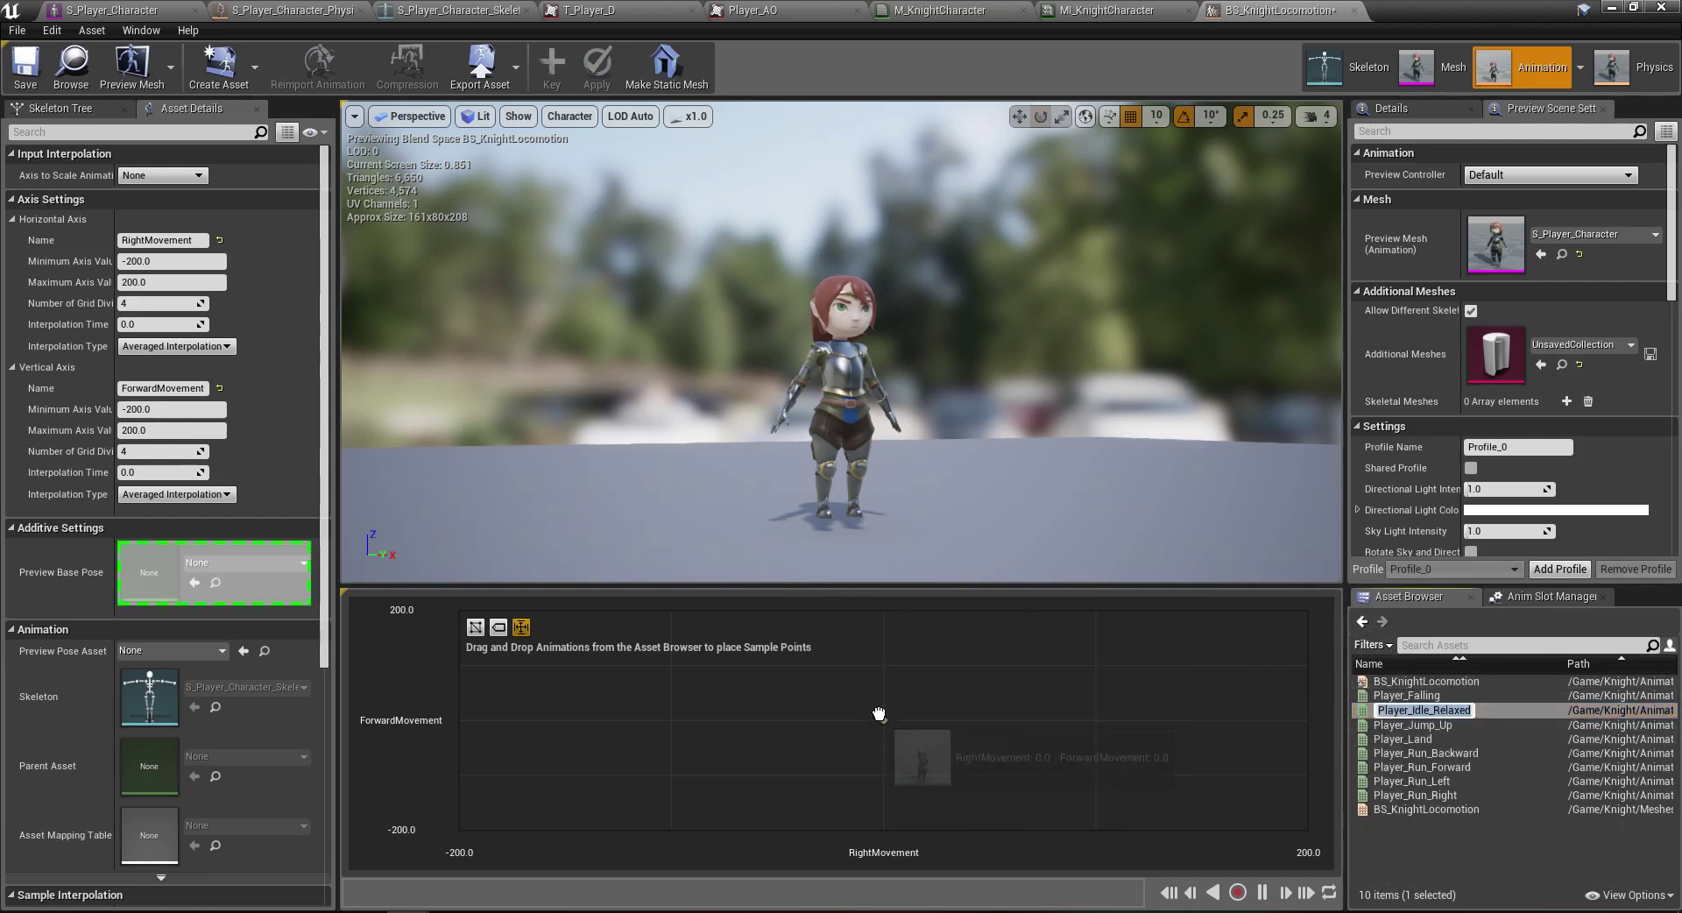
pyautogui.moveTo(887, 722)
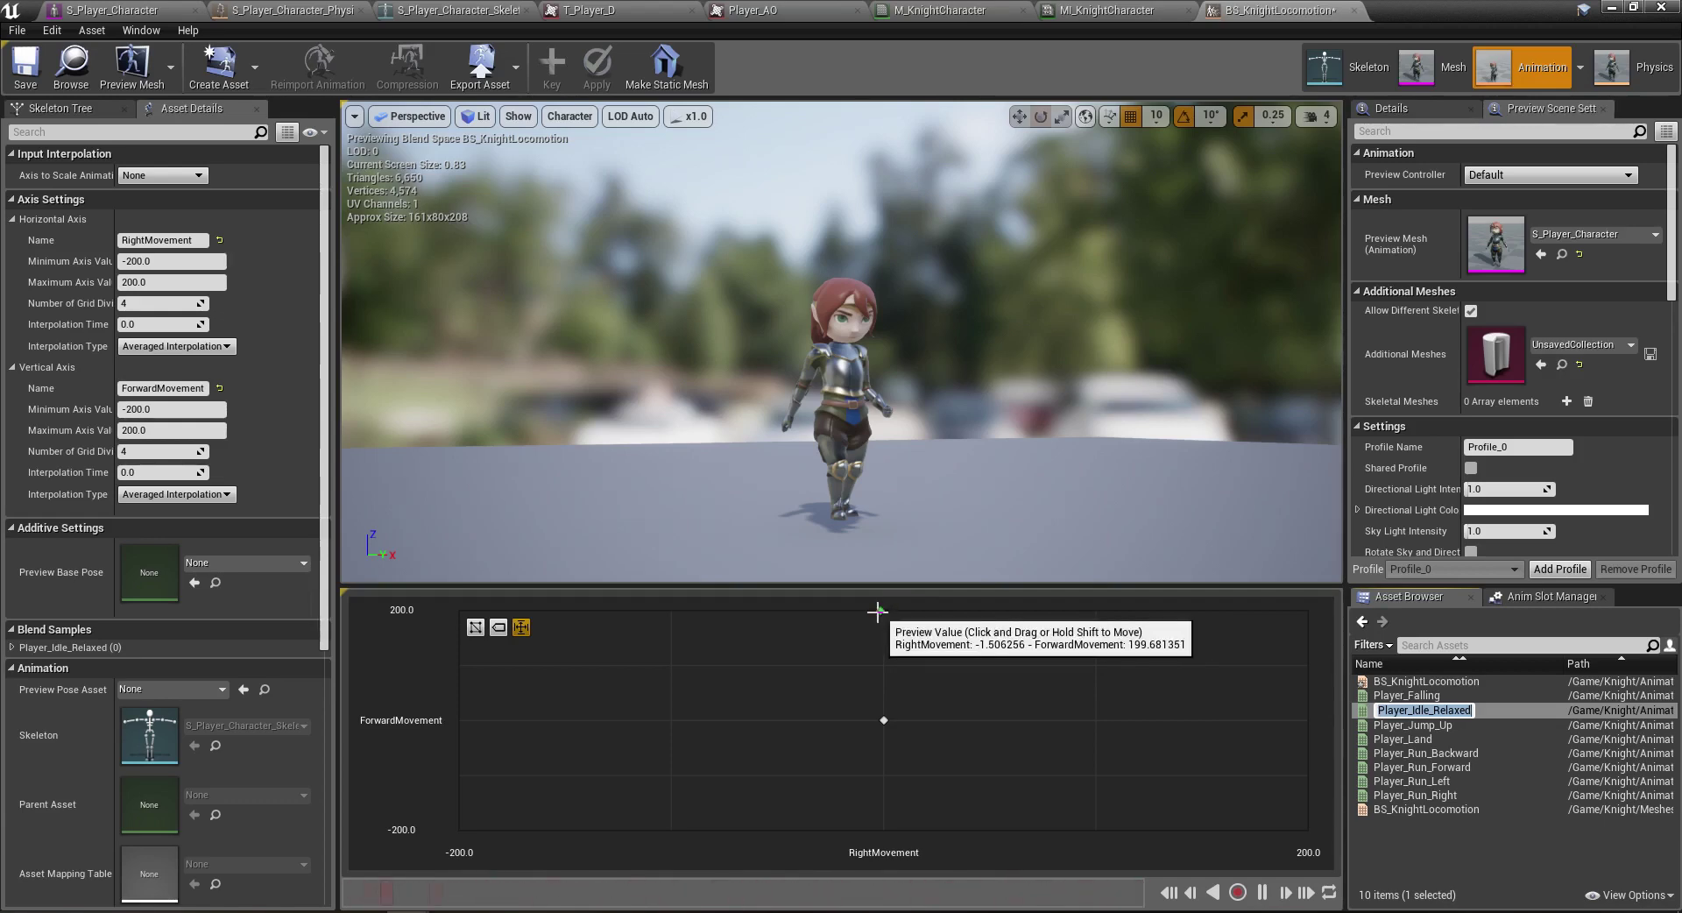
# - Place Player_Run_Forward at ForwardMovement 200, RightMovement 0, then check the centre idle sample
pyautogui.click(1503, 762)
pyautogui.moveTo(1503, 758)
pyautogui.mouseDown()
pyautogui.moveTo(959, 704)
pyautogui.moveTo(881, 610)
pyautogui.mouseUp()
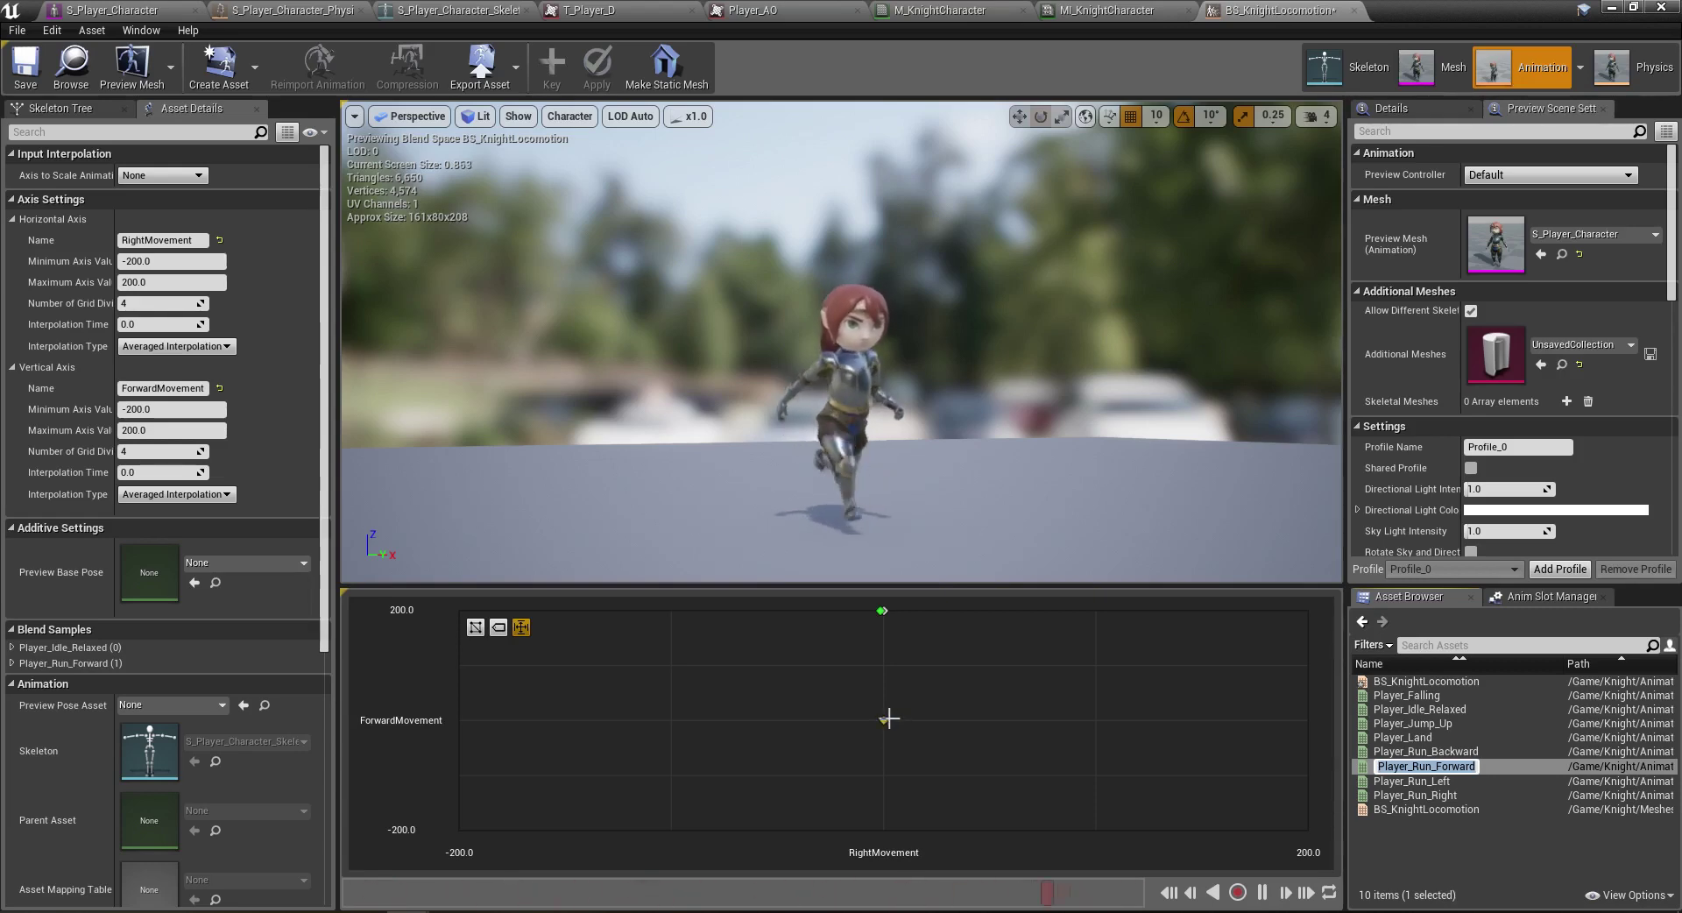
pyautogui.click(884, 719)
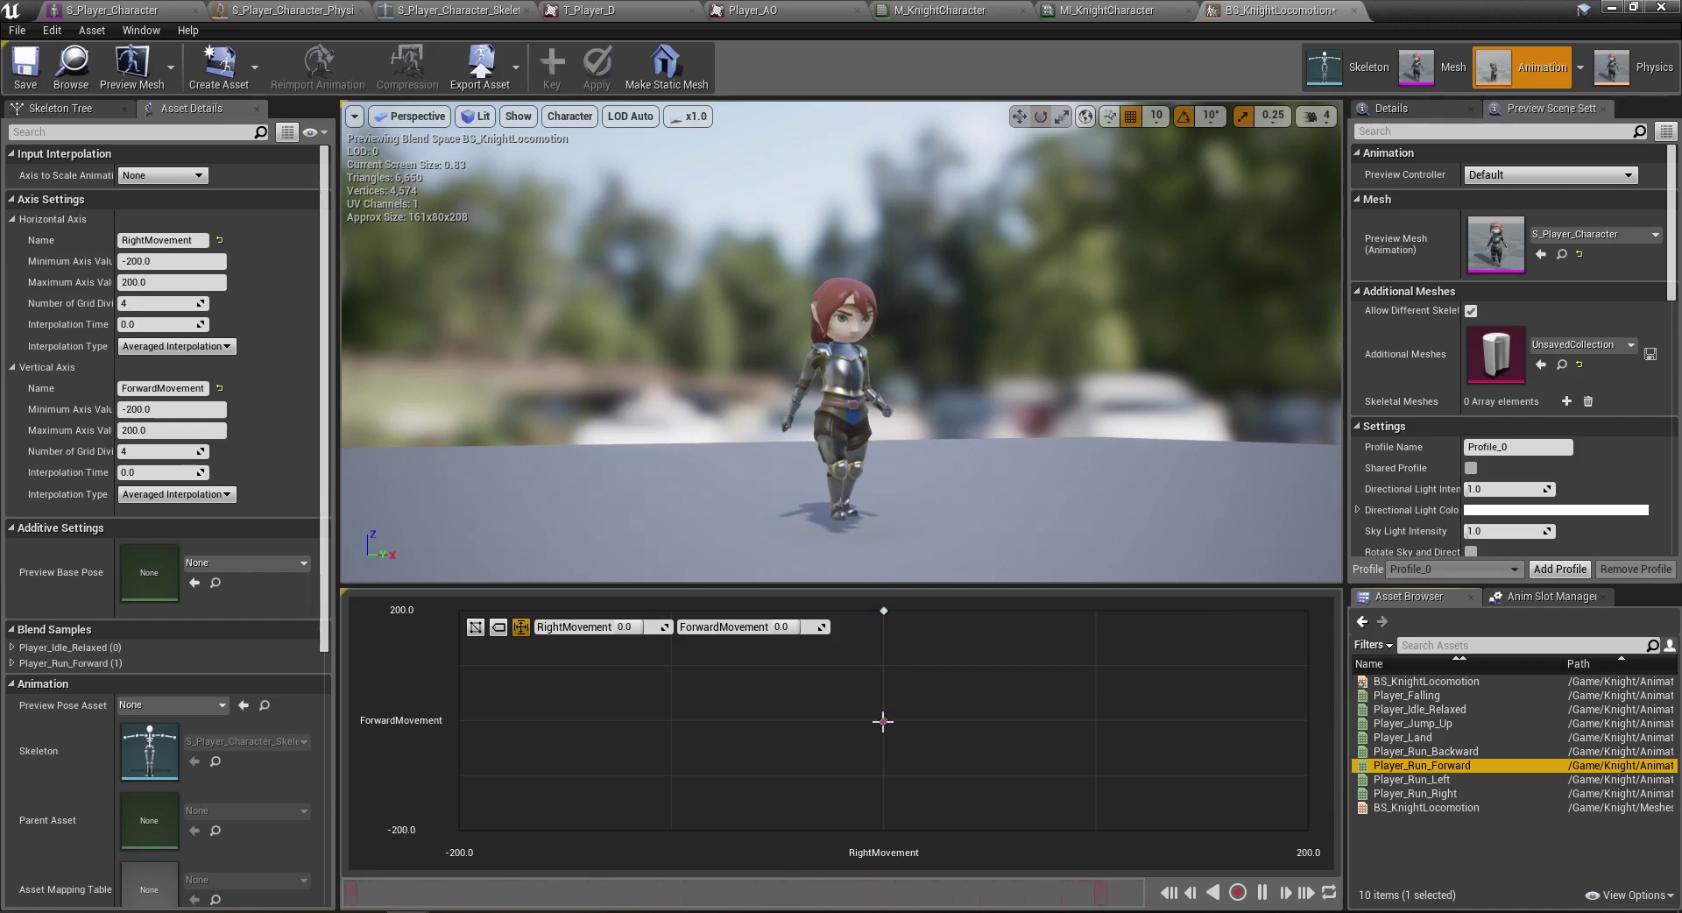
pyautogui.click(883, 719)
pyautogui.click(1411, 752)
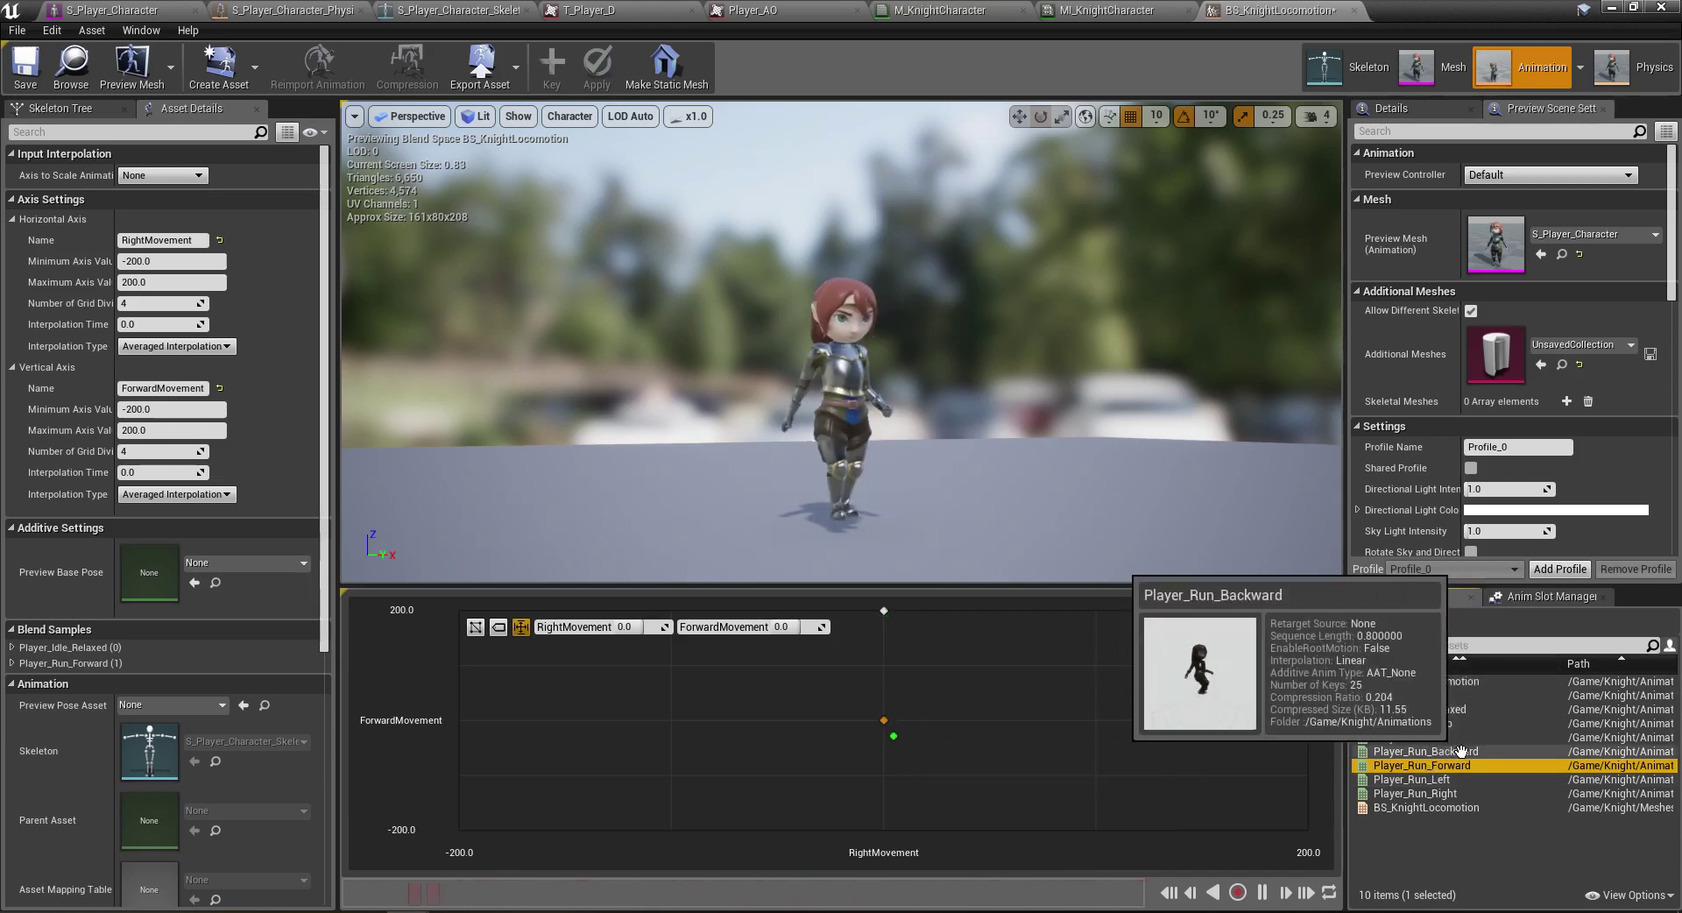
# - Place Player_Run_Backward at bottom, Player_Run_Left at left and Player_Run_Right at right grid edges
pyautogui.moveTo(1410, 751); pyautogui.dragTo(1345, 752)
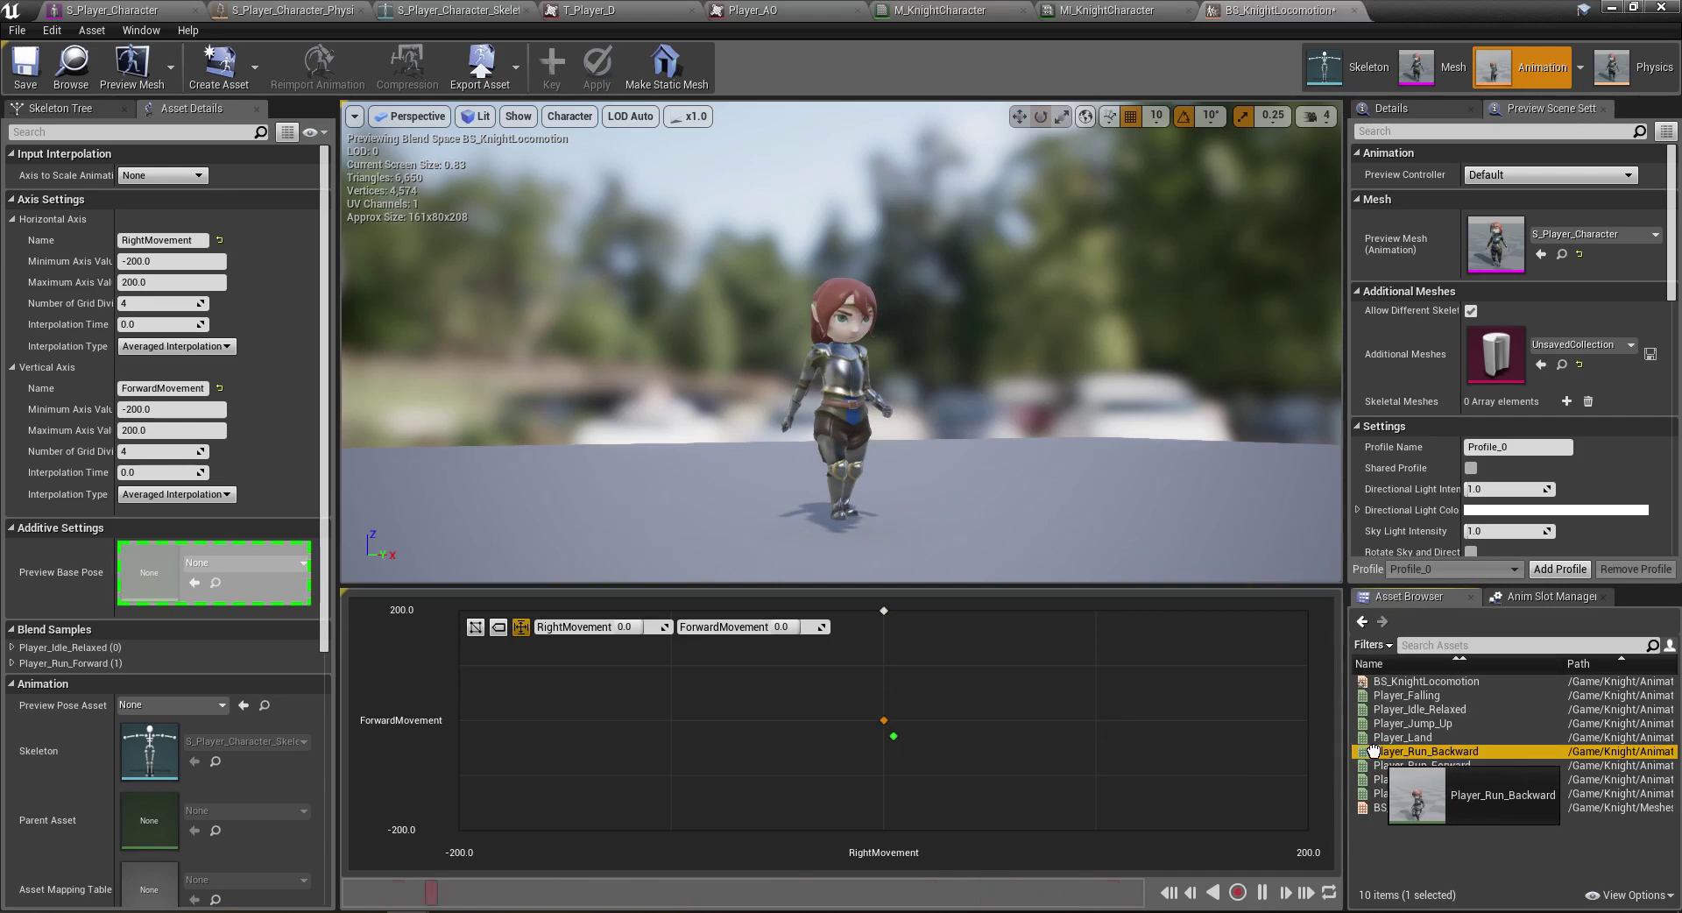
pyautogui.moveTo(1372, 750); pyautogui.dragTo(885, 827)
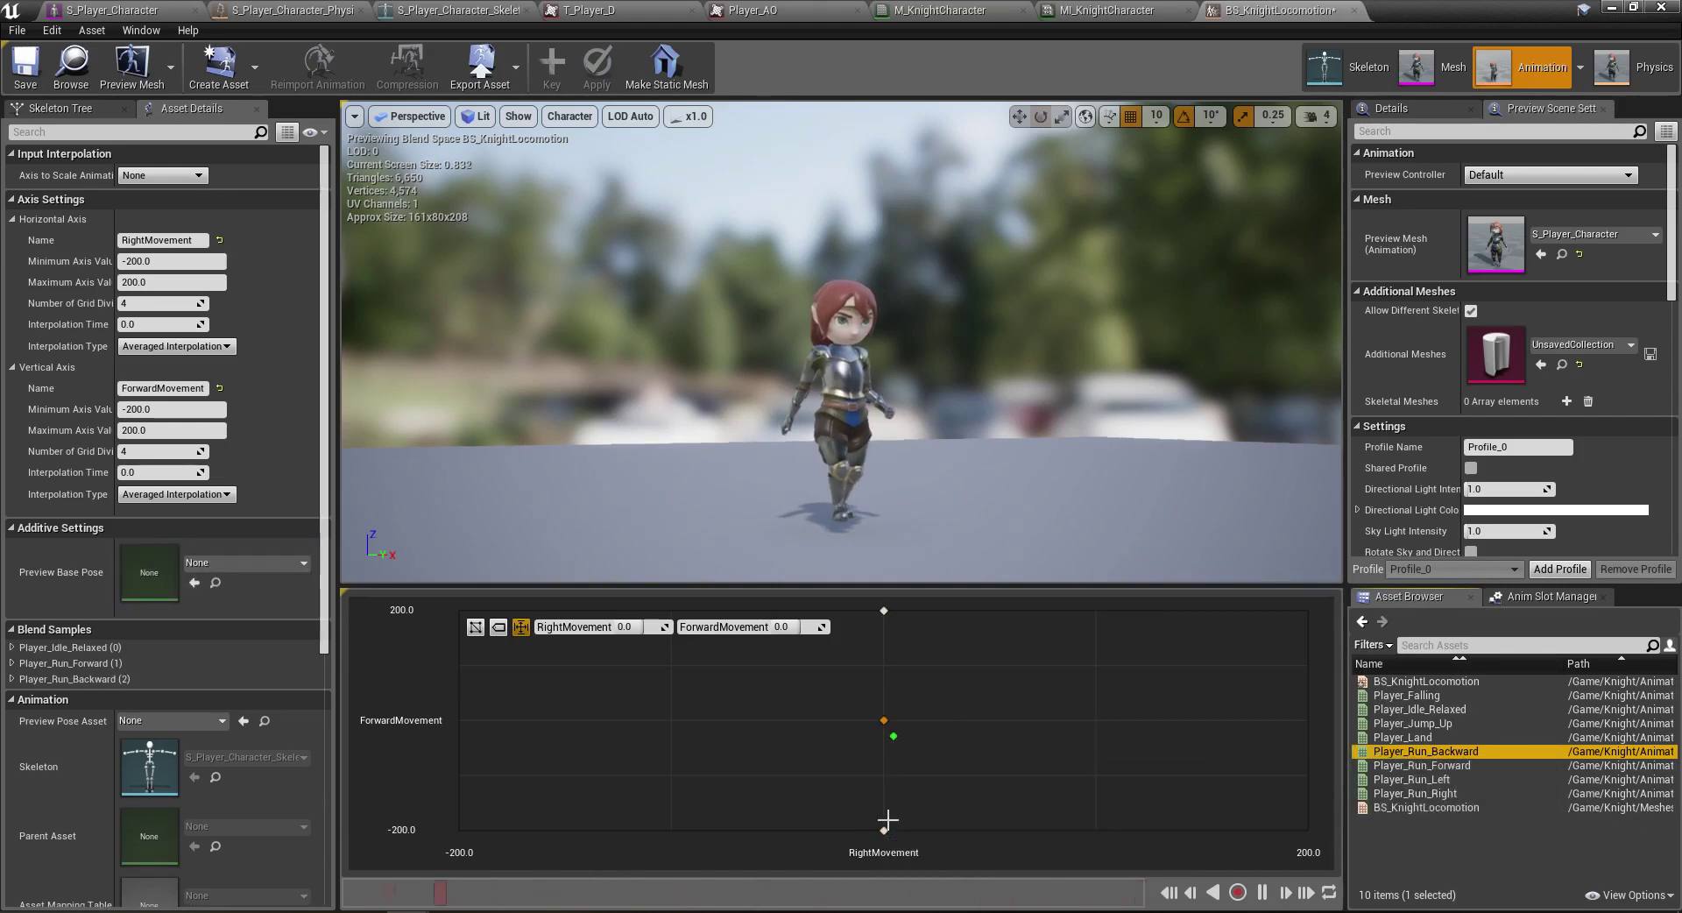
pyautogui.moveTo(883, 825)
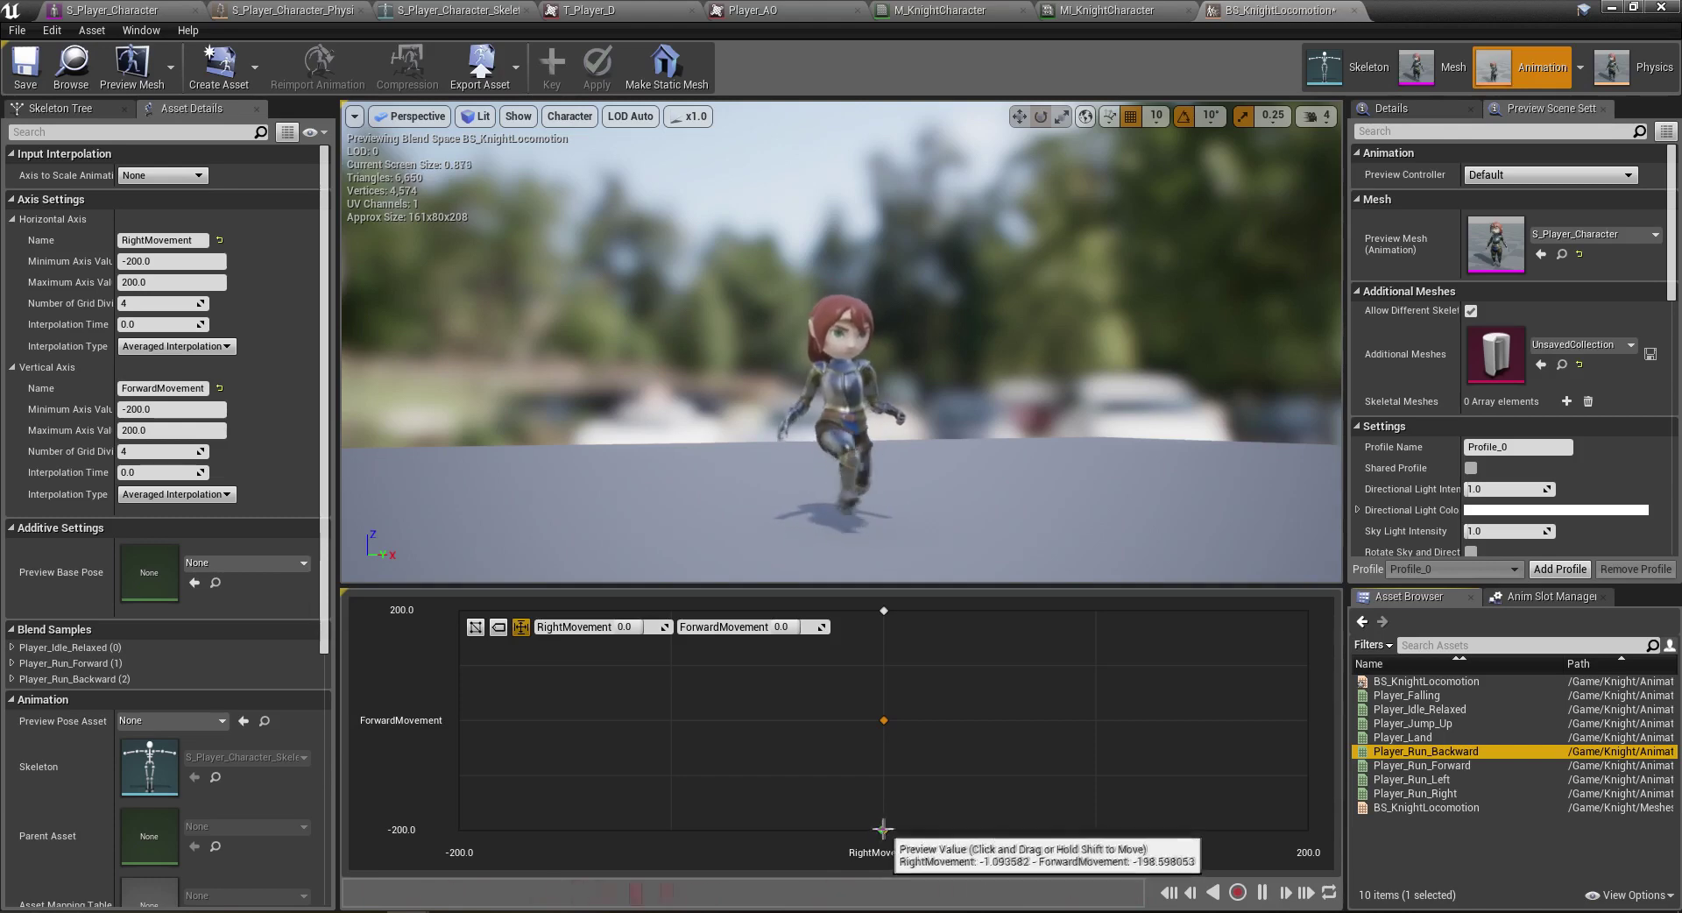
pyautogui.click(1424, 779)
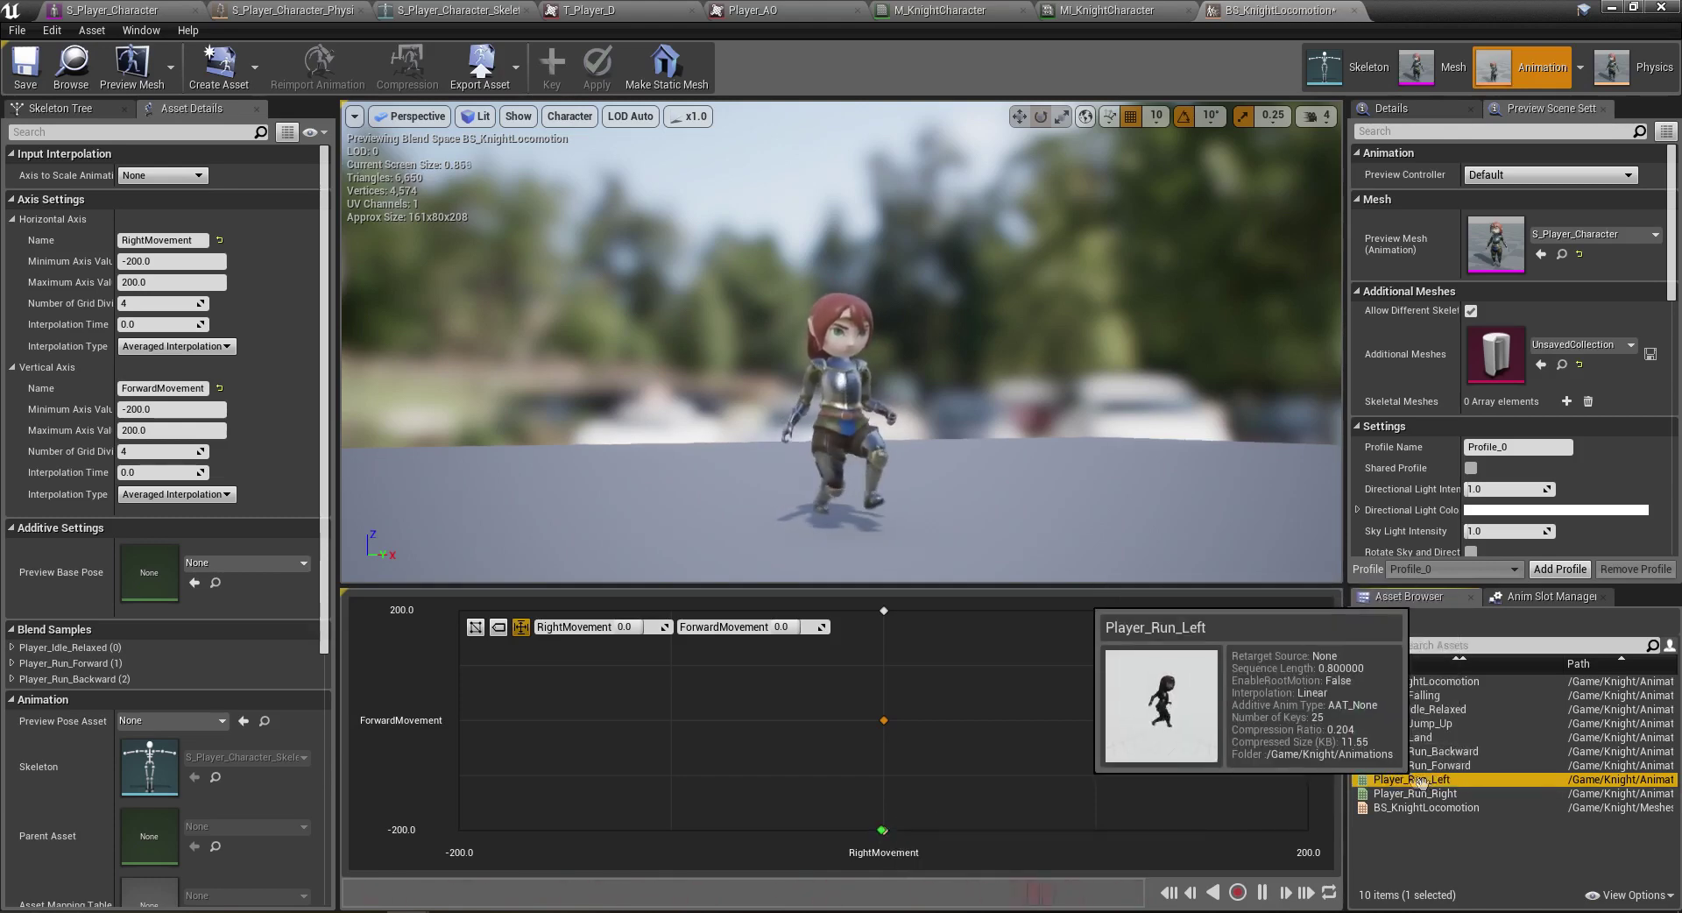
pyautogui.moveTo(1424, 780); pyautogui.dragTo(547, 733)
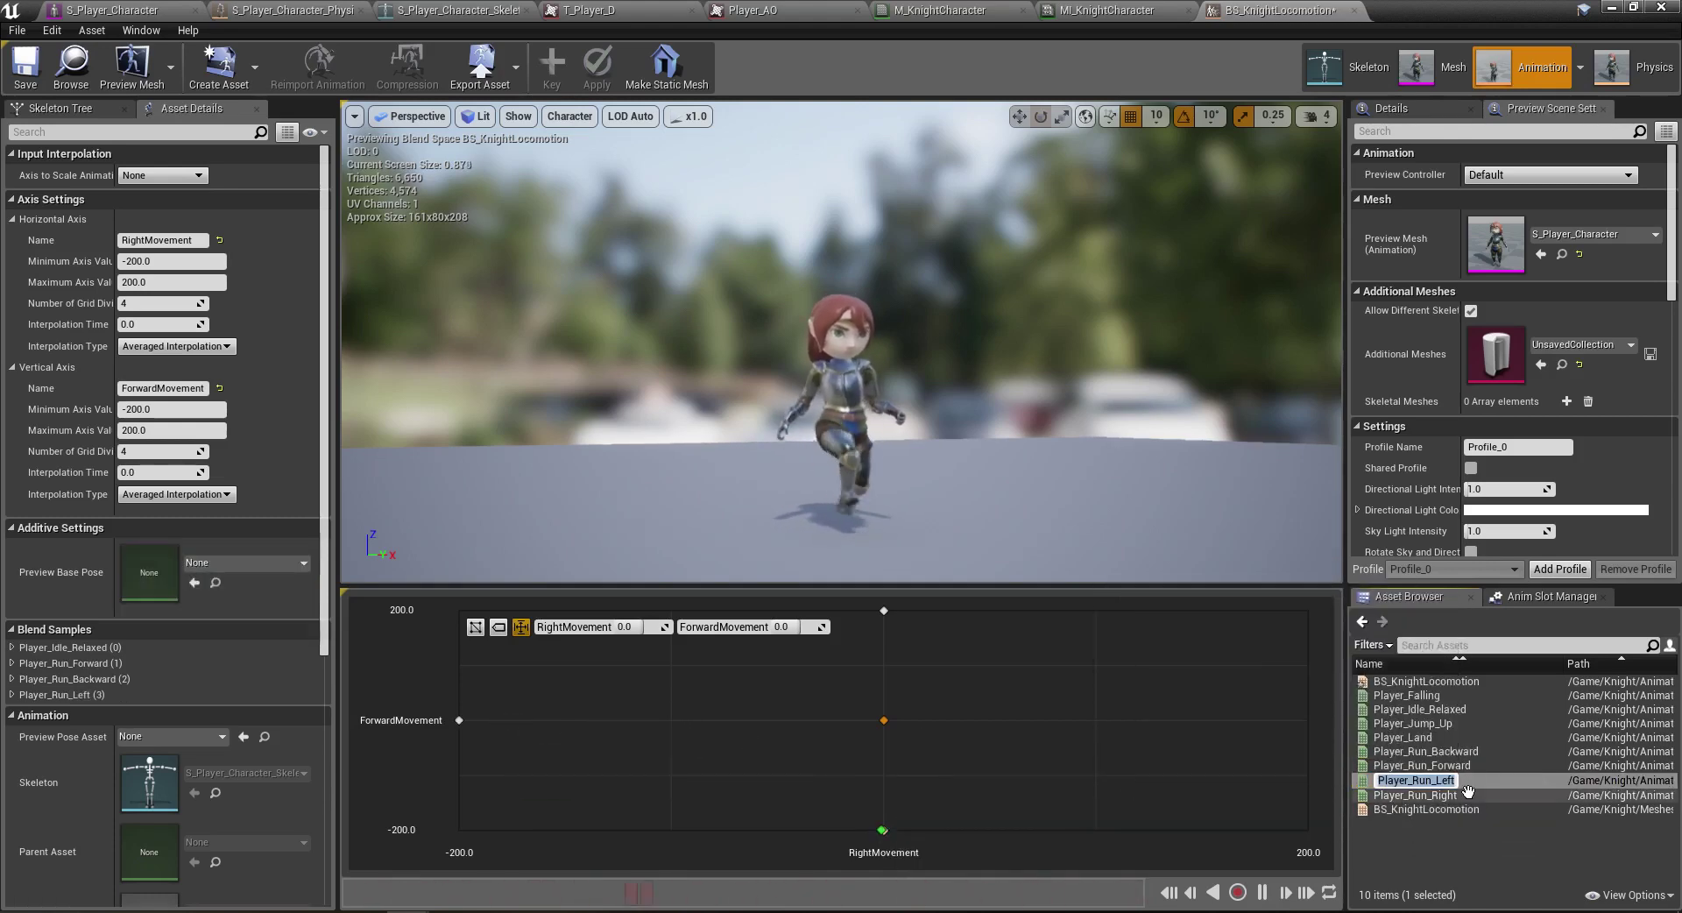
pyautogui.moveTo(1468, 791); pyautogui.dragTo(1307, 720)
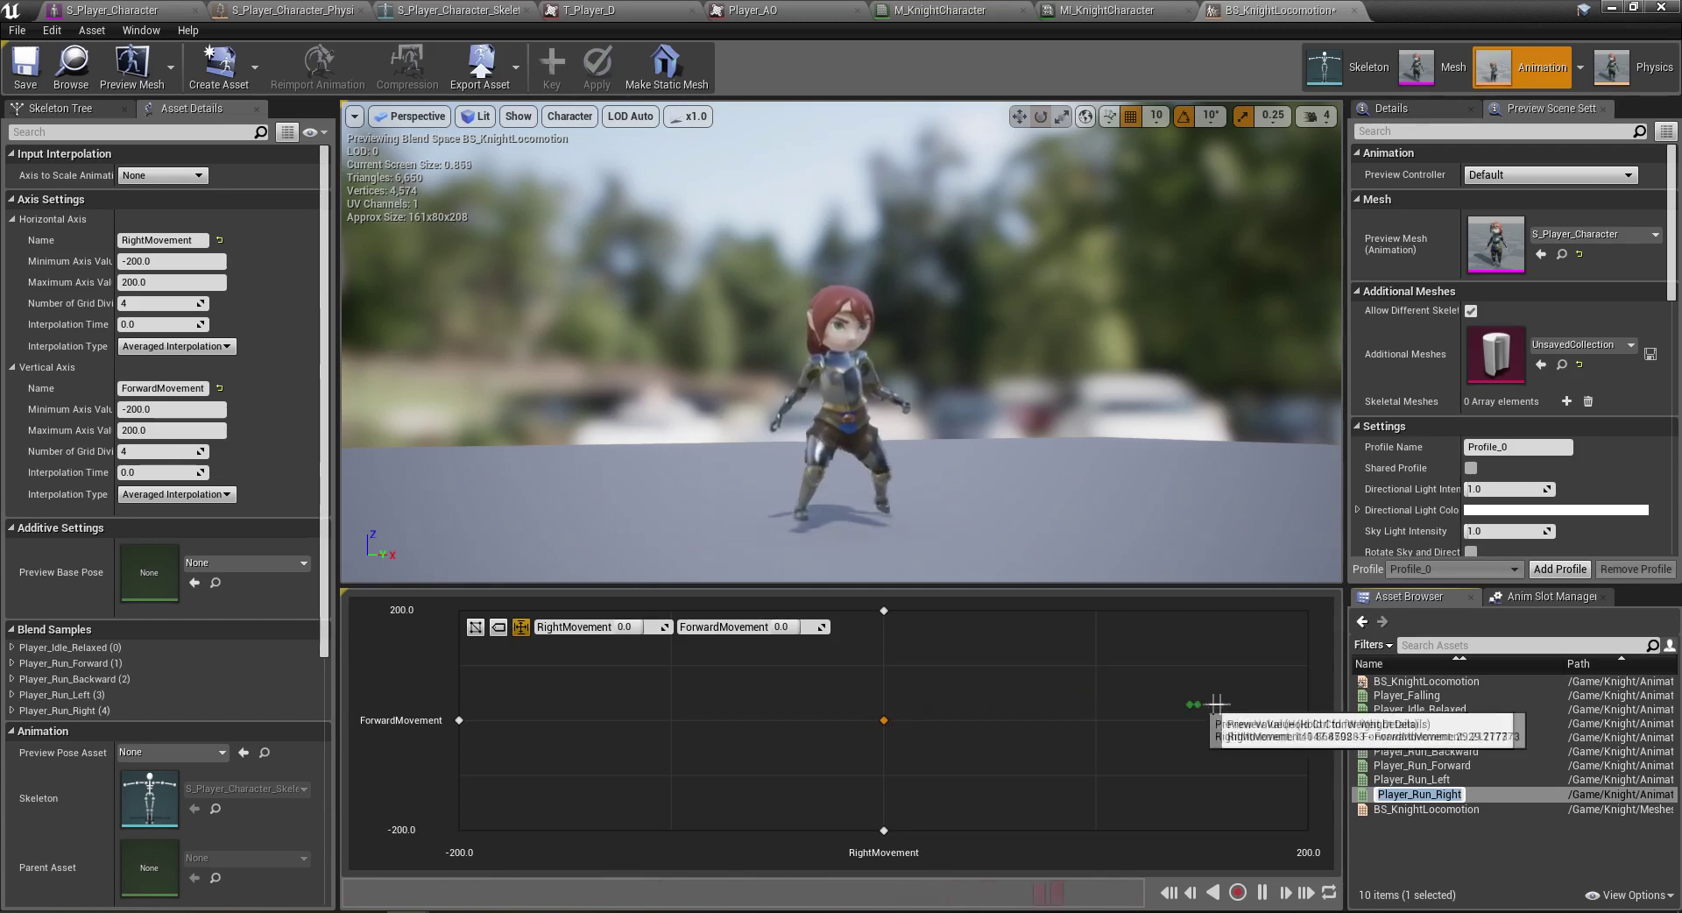
pyautogui.press('Return')
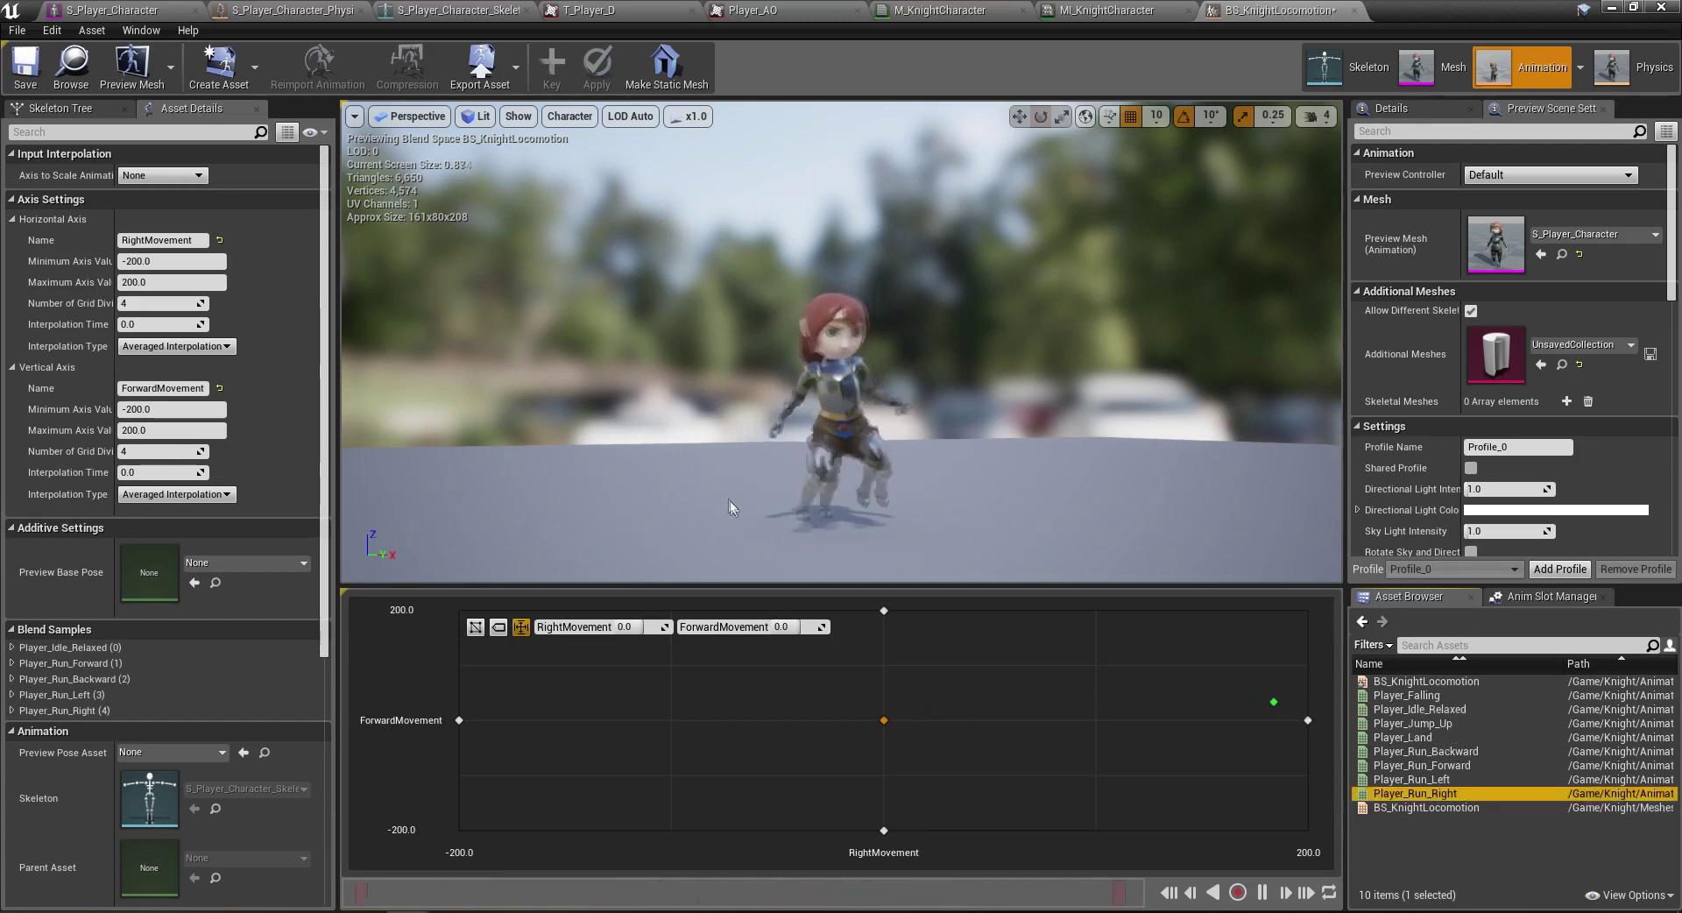
pyautogui.keyDown('alt'); pyautogui.moveTo(698, 424); pyautogui.dragTo(876, 491); pyautogui.keyUp('alt')
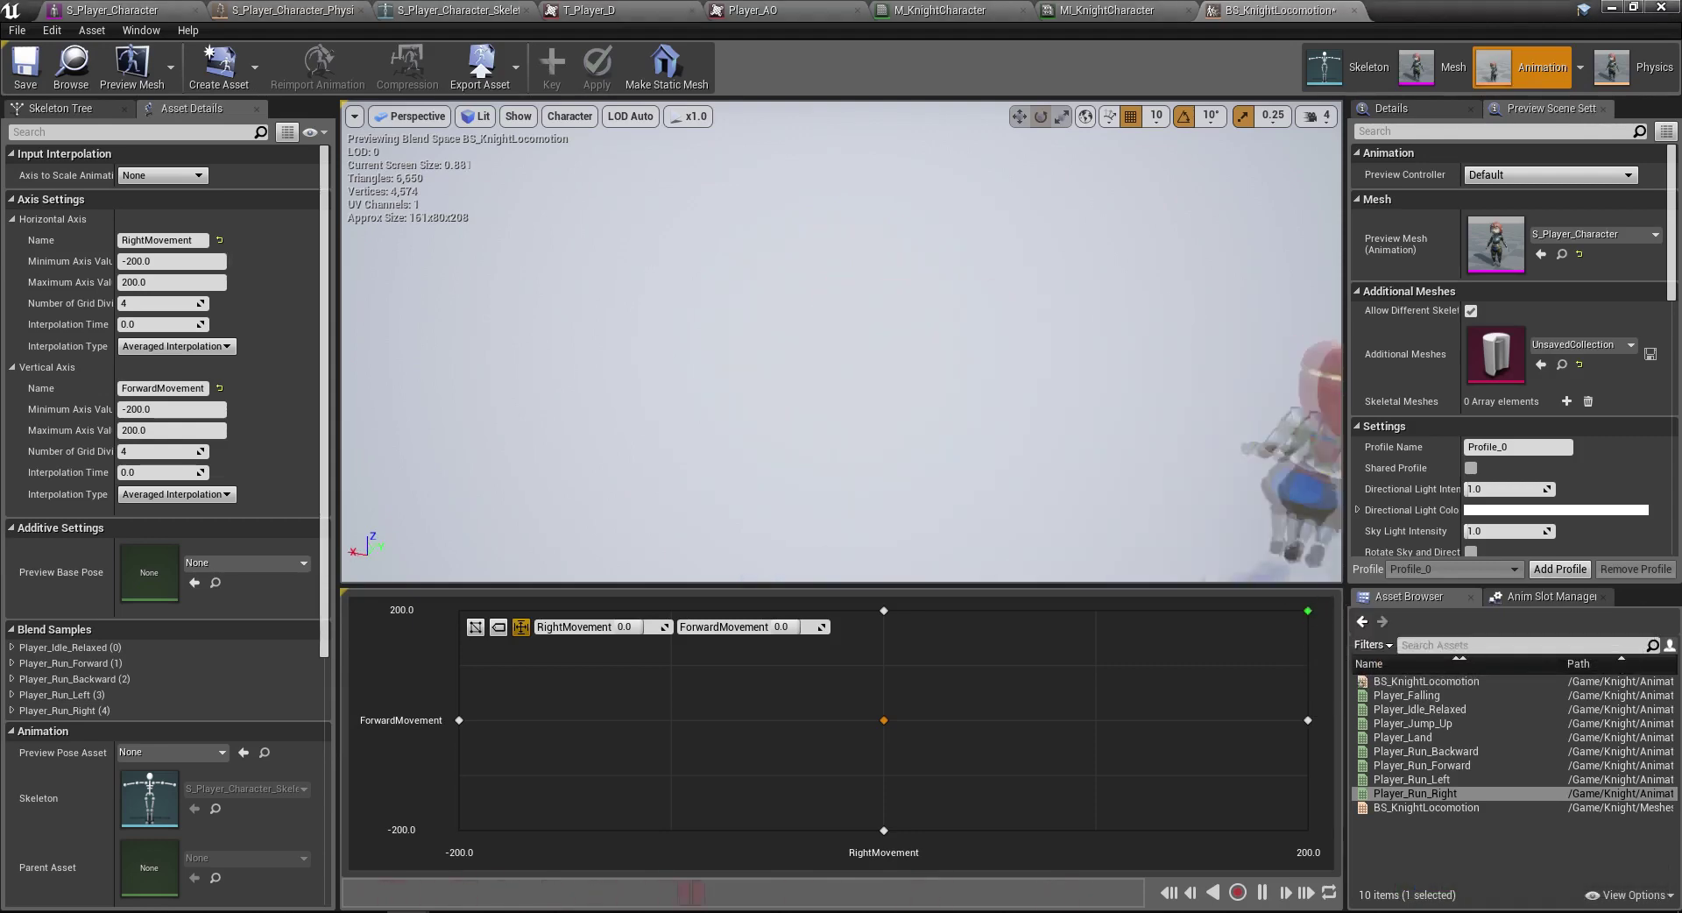
pyautogui.press('super')
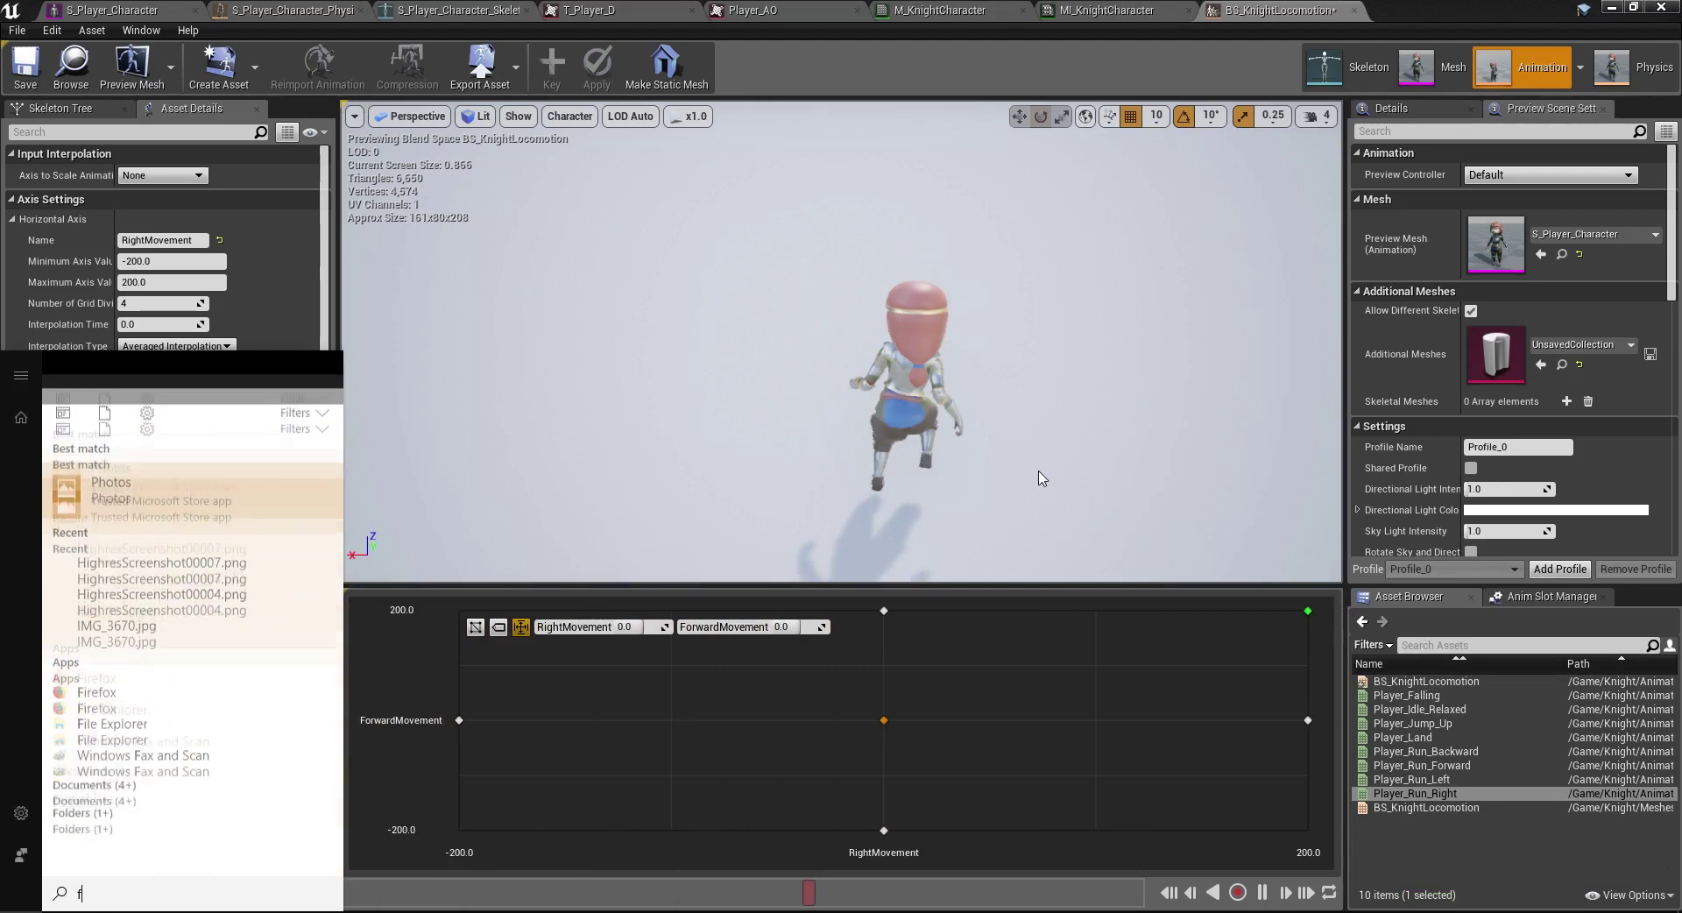
pyautogui.click(1032, 447)
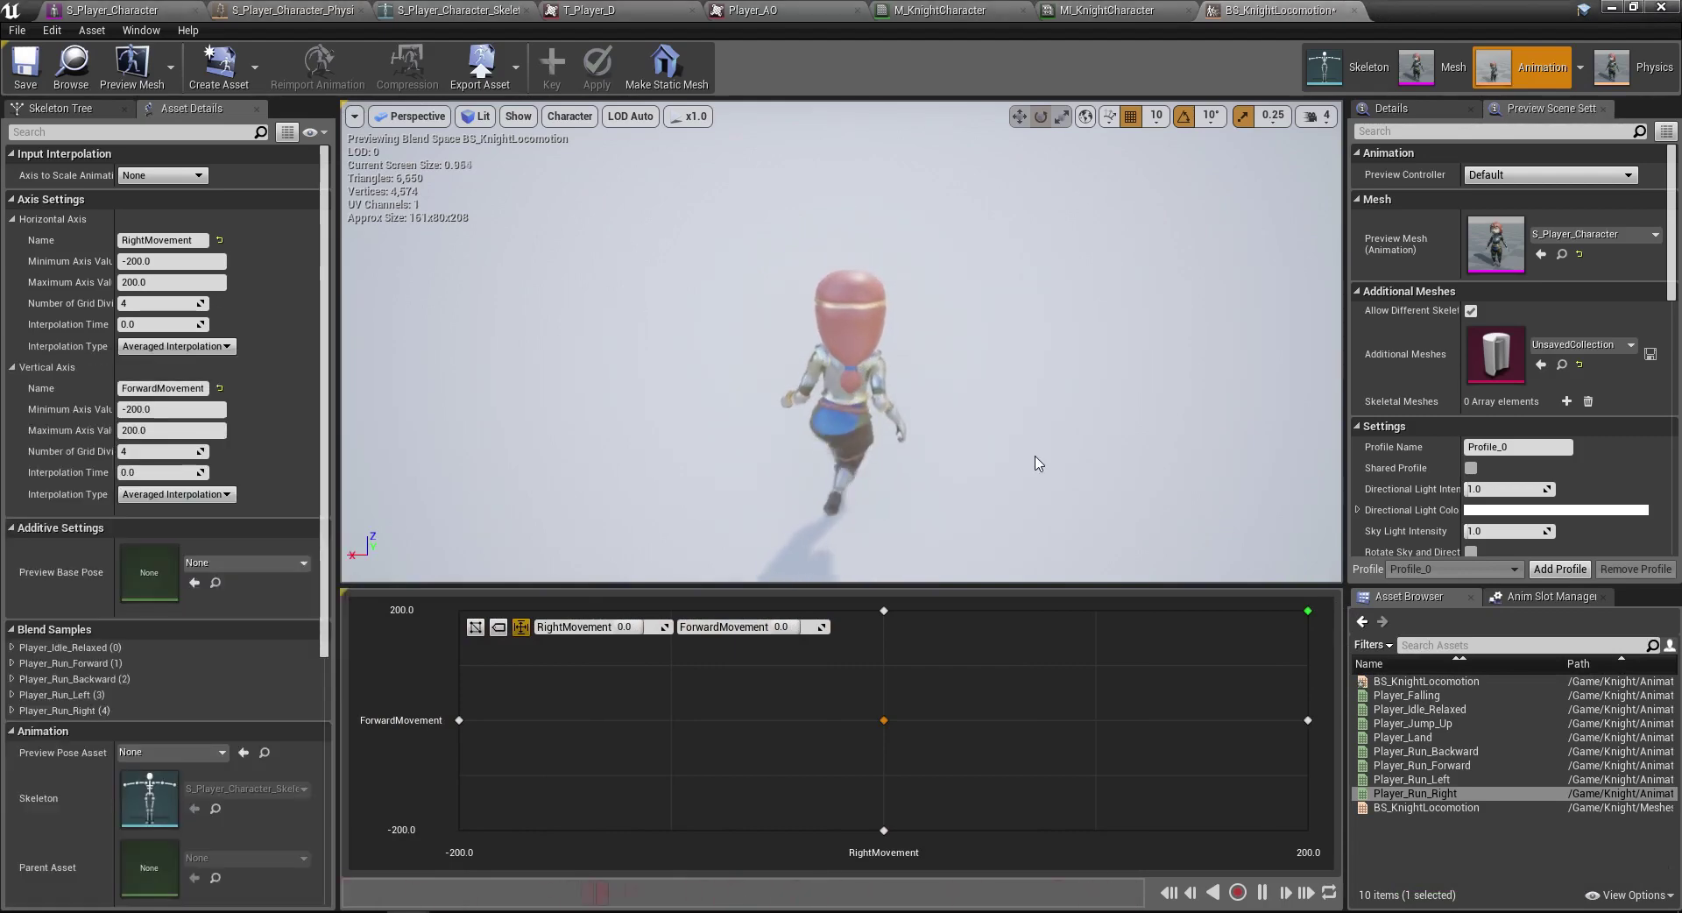
pyautogui.moveTo(1036, 463); pyautogui.dragTo(1037, 462)
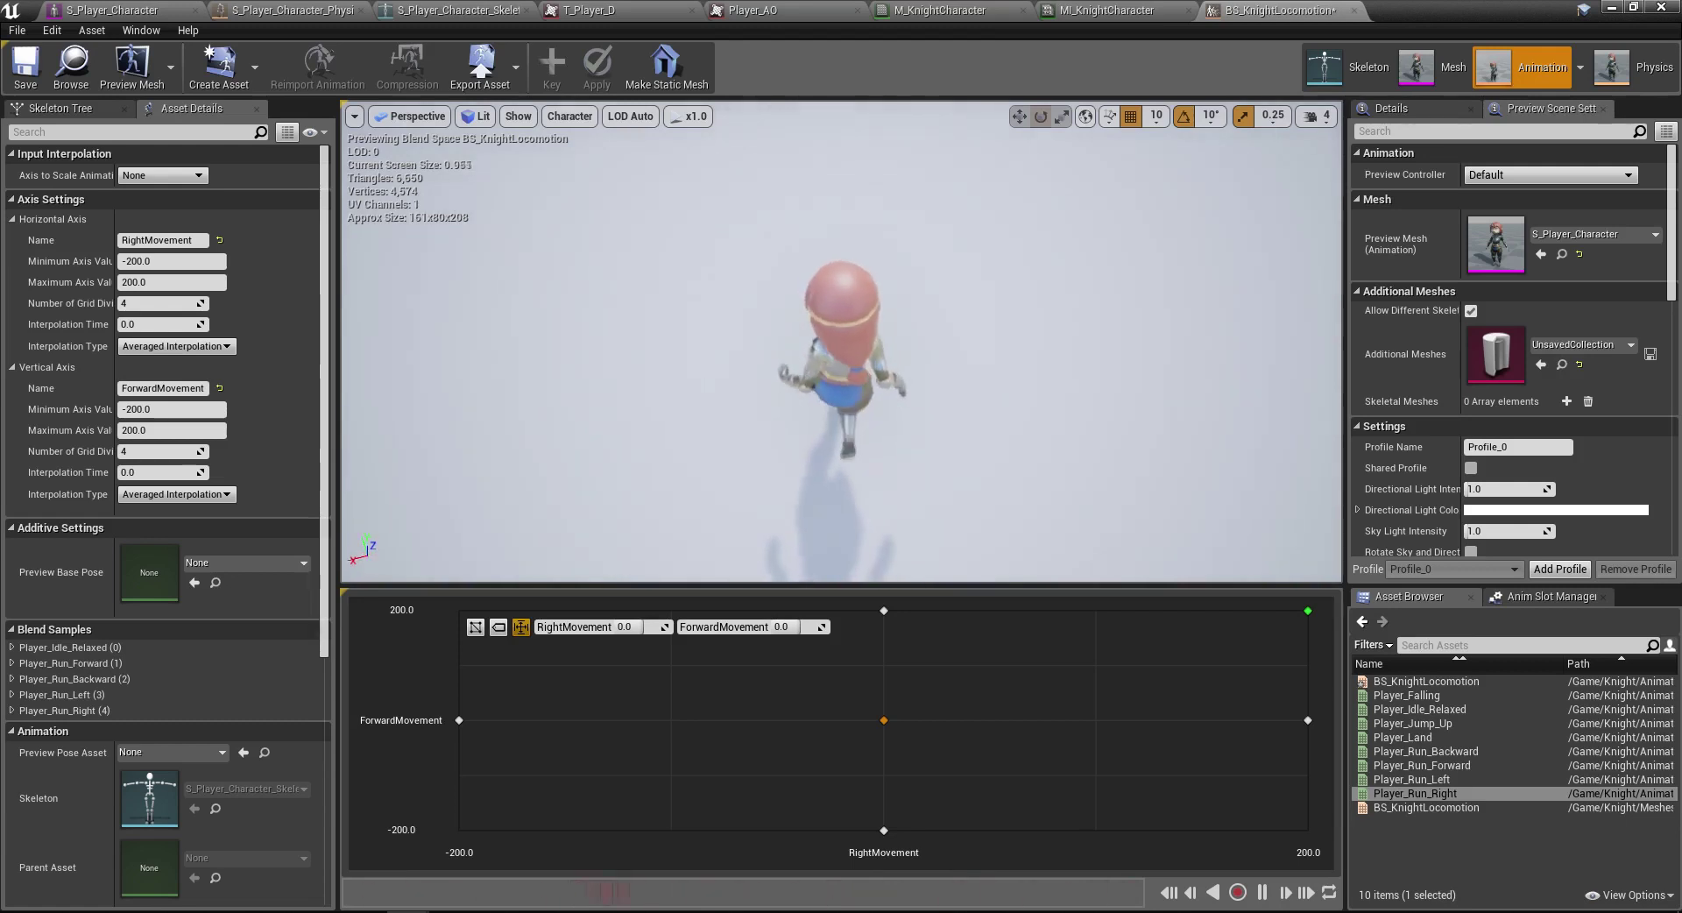